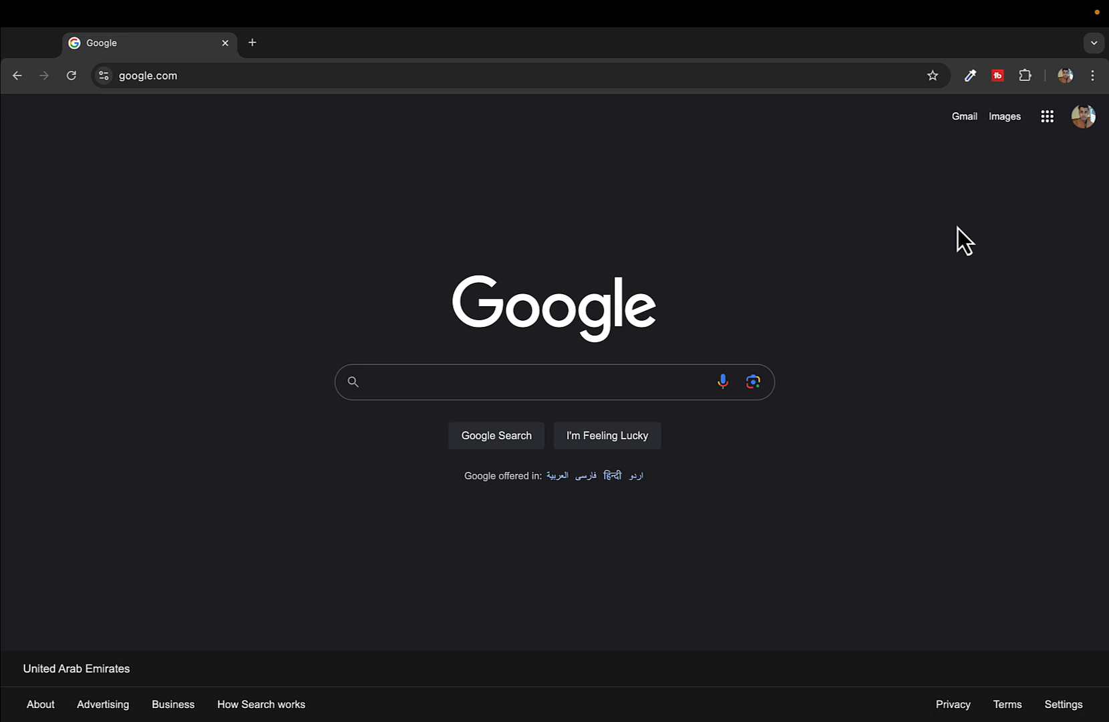
Search the web for 'forms' and open the 'Google Forms: Online Form Creator' page
{"action": "left_click", "coordinate": [451, 75]}
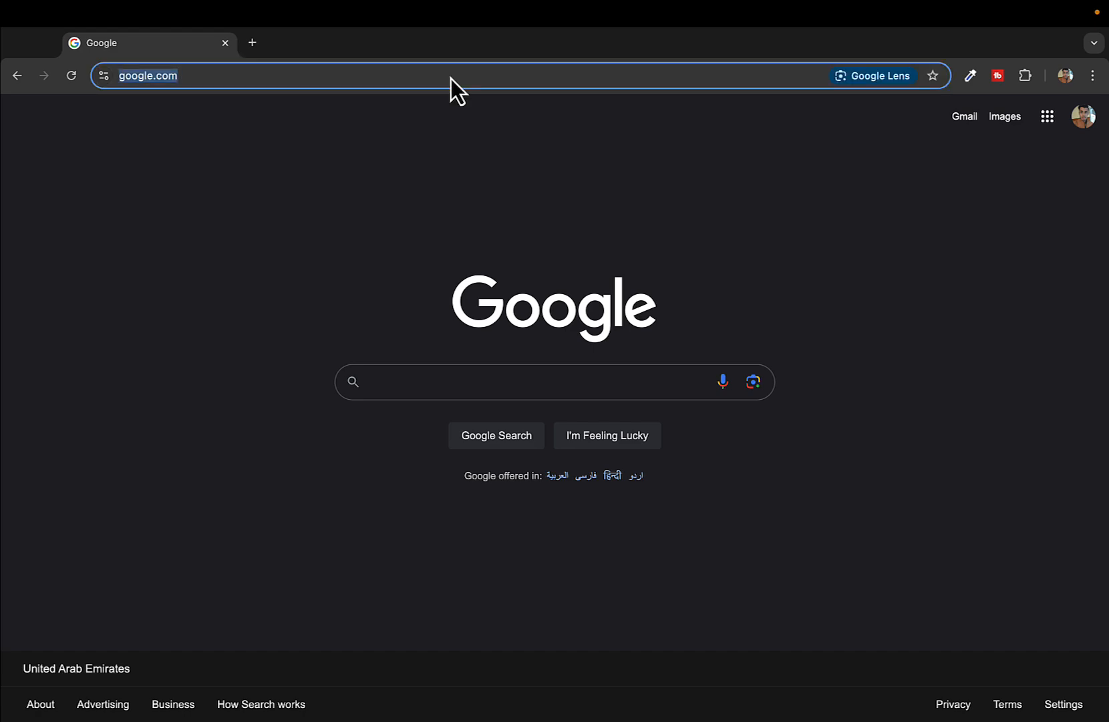
{"action": "type", "text": "forms"}
{"action": "key", "text": "Return"}
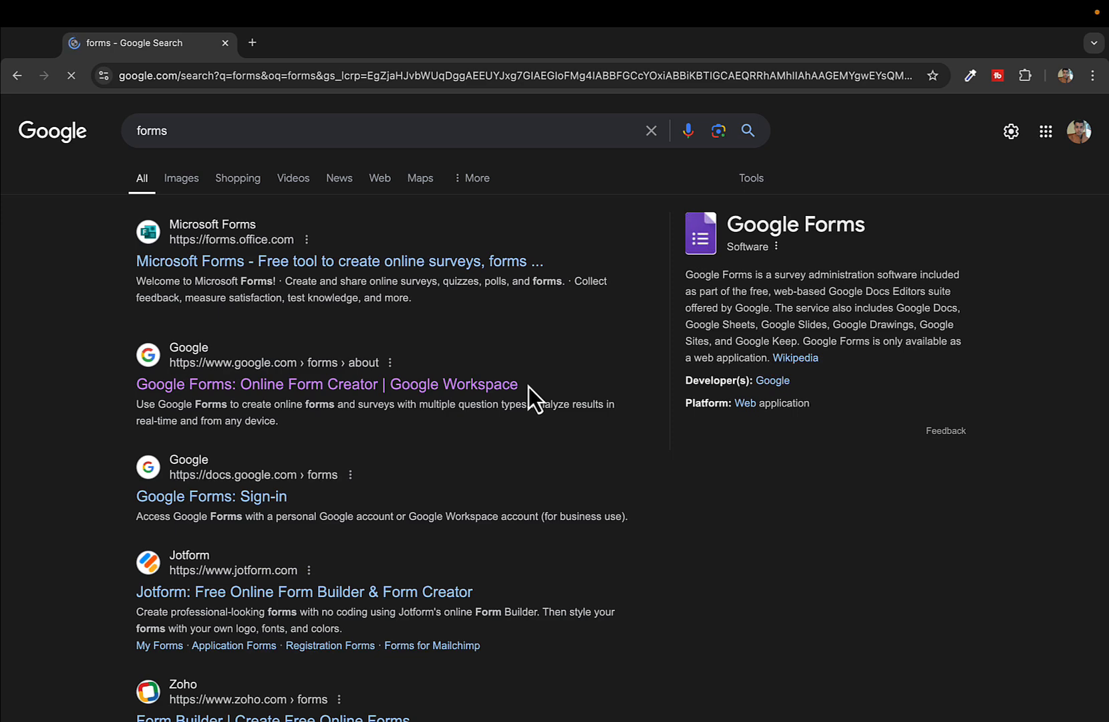
{"action": "left_click", "coordinate": [209, 382]}
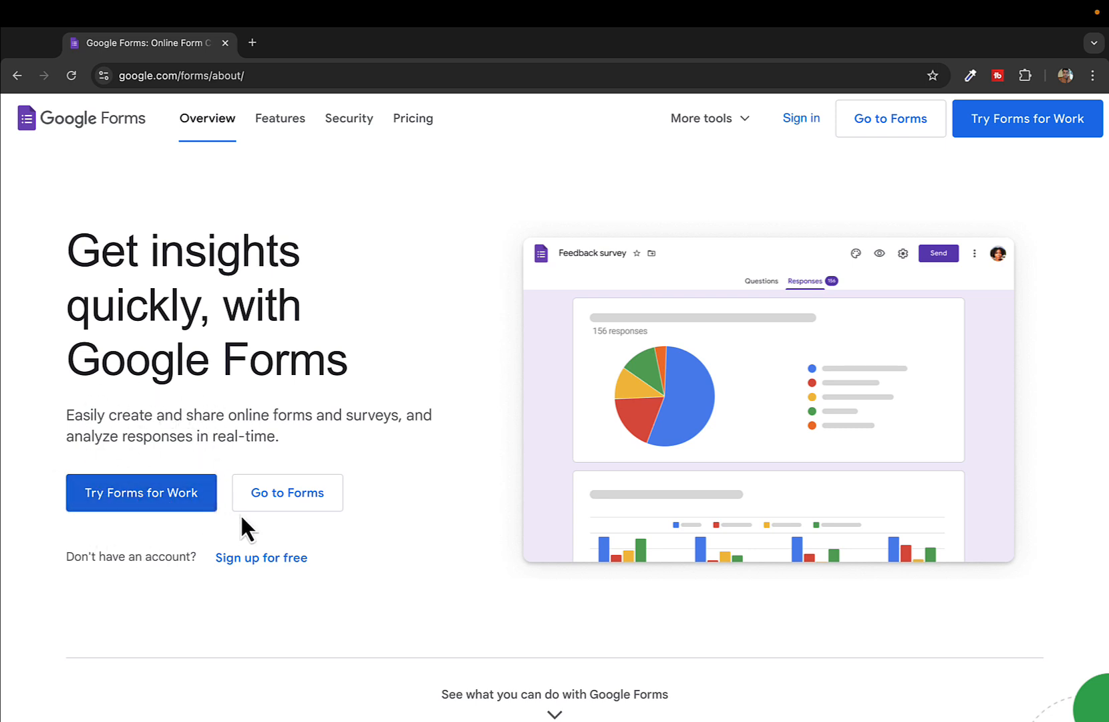
Go to Forms, close the old overview tab, and create a Blank form
{"action": "left_click", "coordinate": [294, 493]}
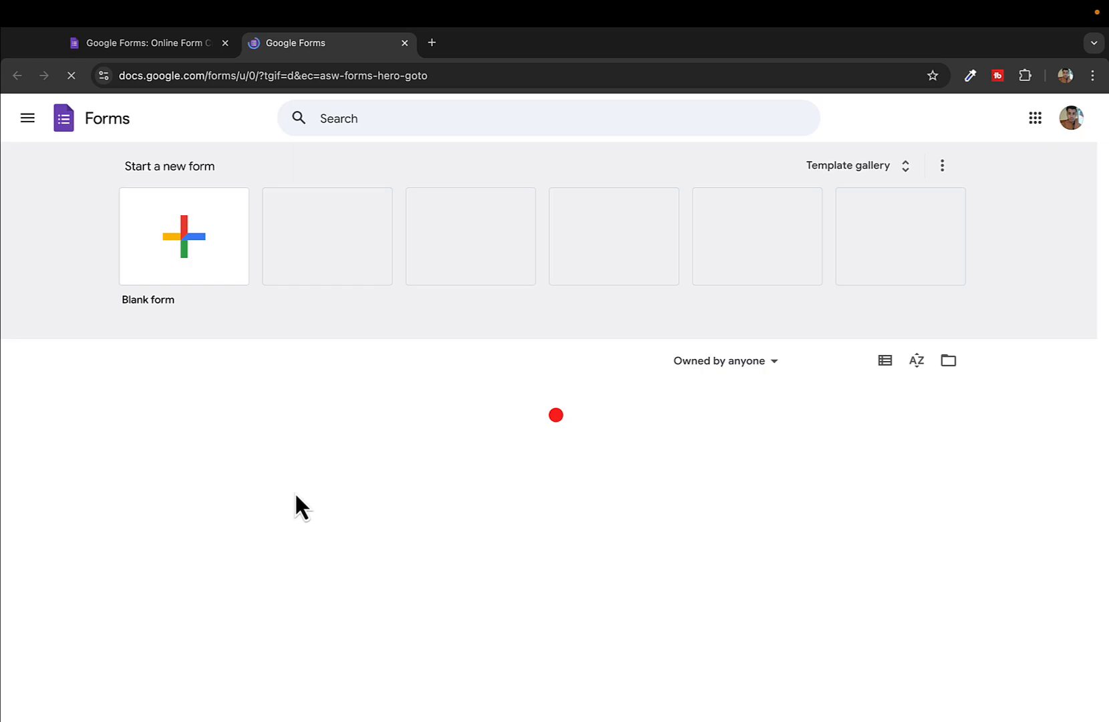
{"action": "left_click", "coordinate": [225, 44]}
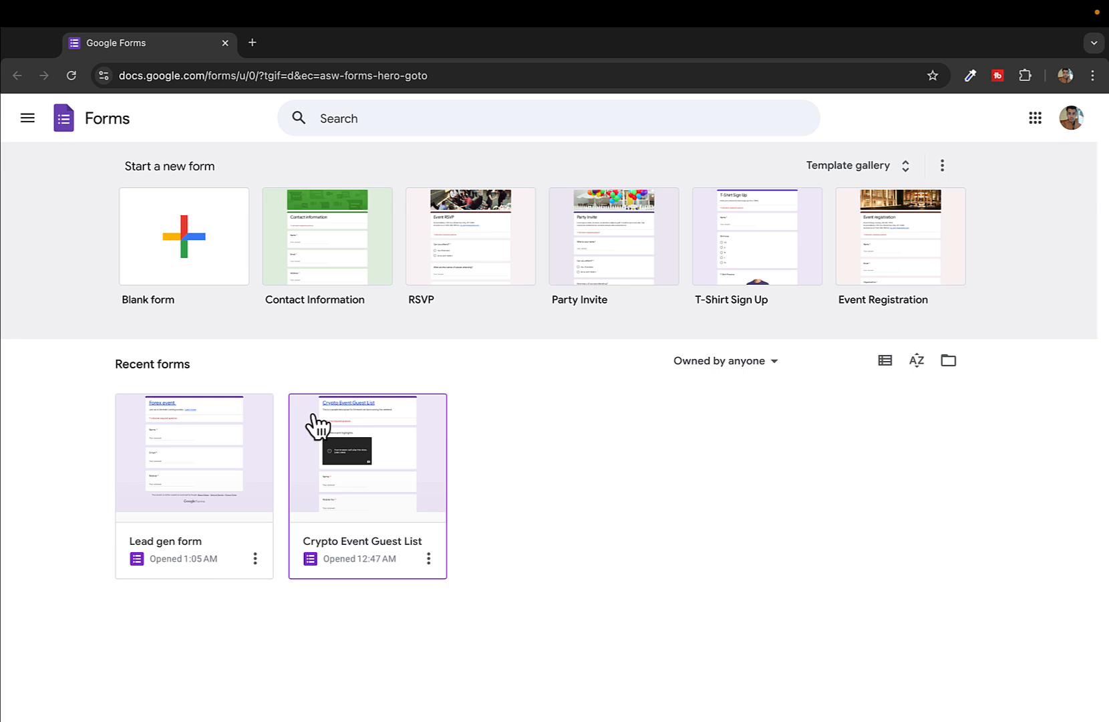
{"action": "left_click", "coordinate": [203, 229]}
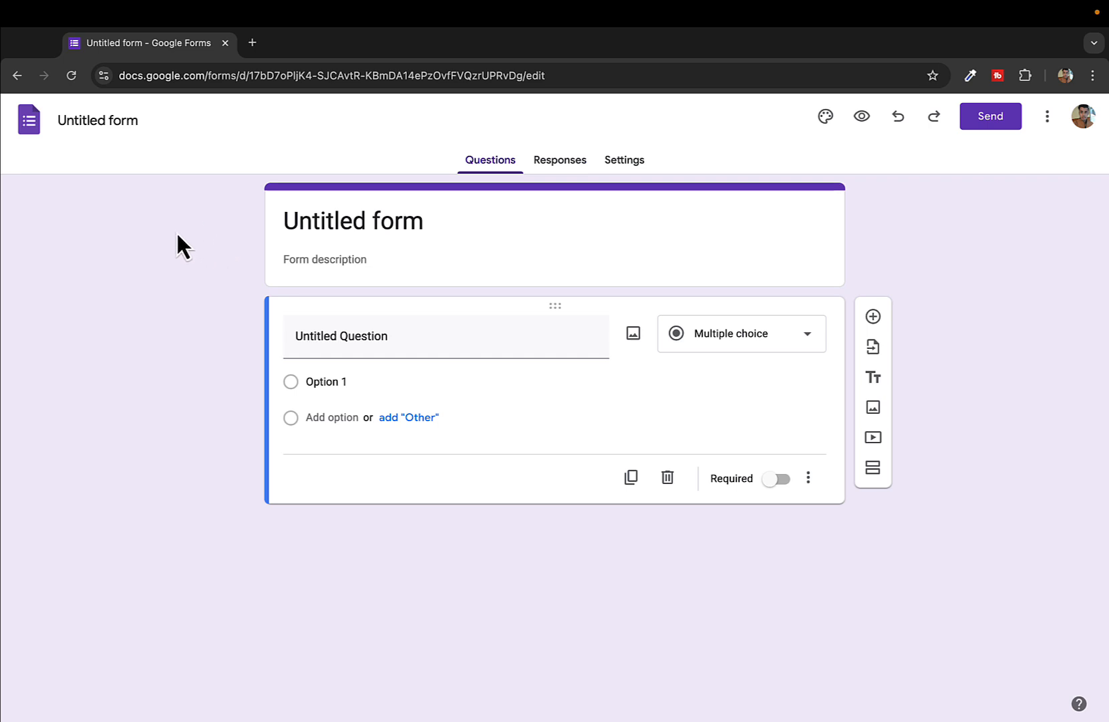
Rename 'Untitled form' to 'AI Event Guest list'
{"action": "left_click", "coordinate": [101, 117]}
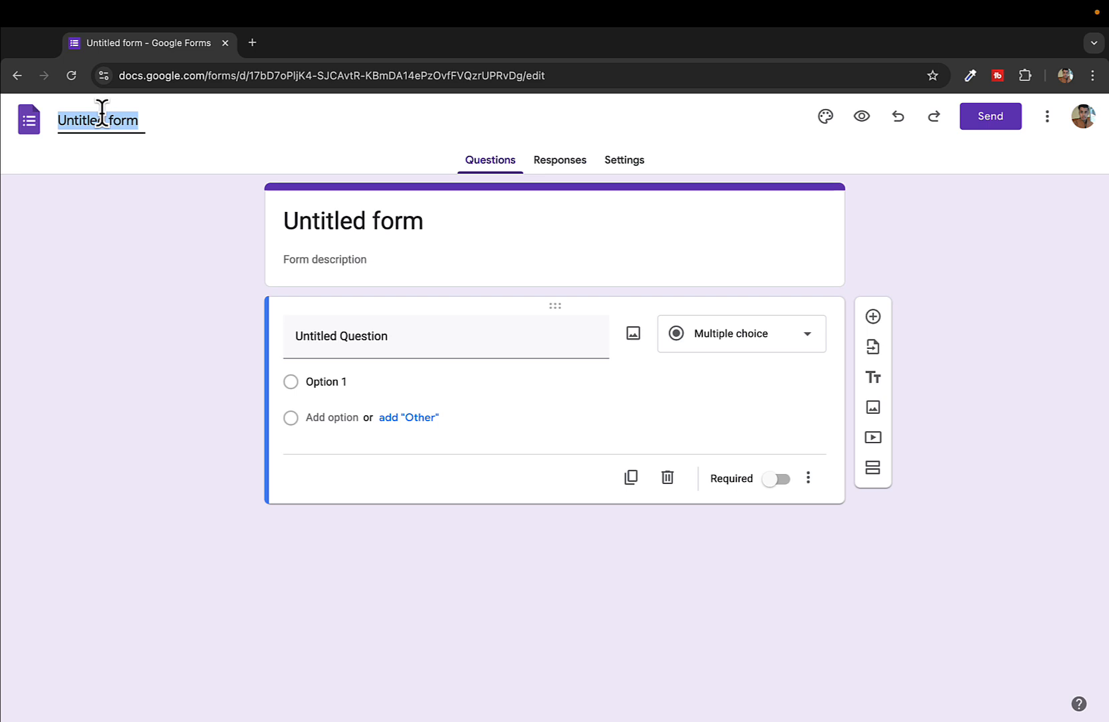
{"action": "type", "text": "Lead"}
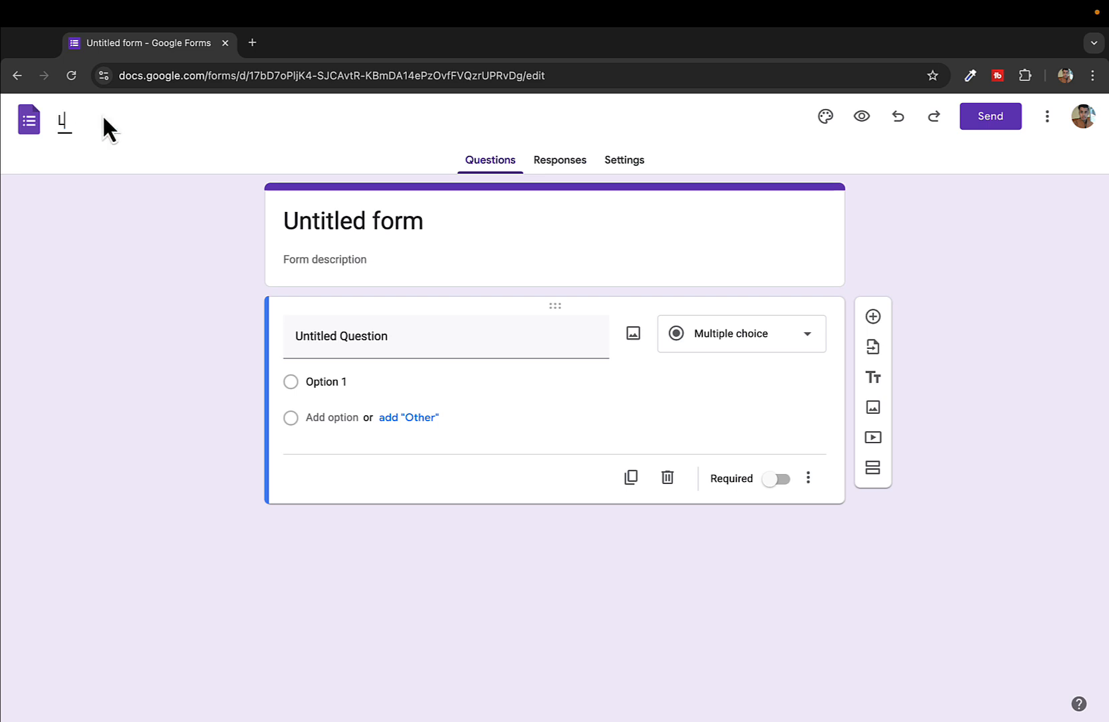
{"action": "key", "text": "BackSpace"}
{"action": "key", "text": "BackSpace"}
{"action": "key", "text": "BackSpace"}
{"action": "type", "text": "A"}
{"action": "type", "text": "I Event"}
{"action": "type", "text": " Guest ku"}
{"action": "key", "text": "BackSpace"}
{"action": "key", "text": "BackSpace"}
{"action": "type", "text": "list"}
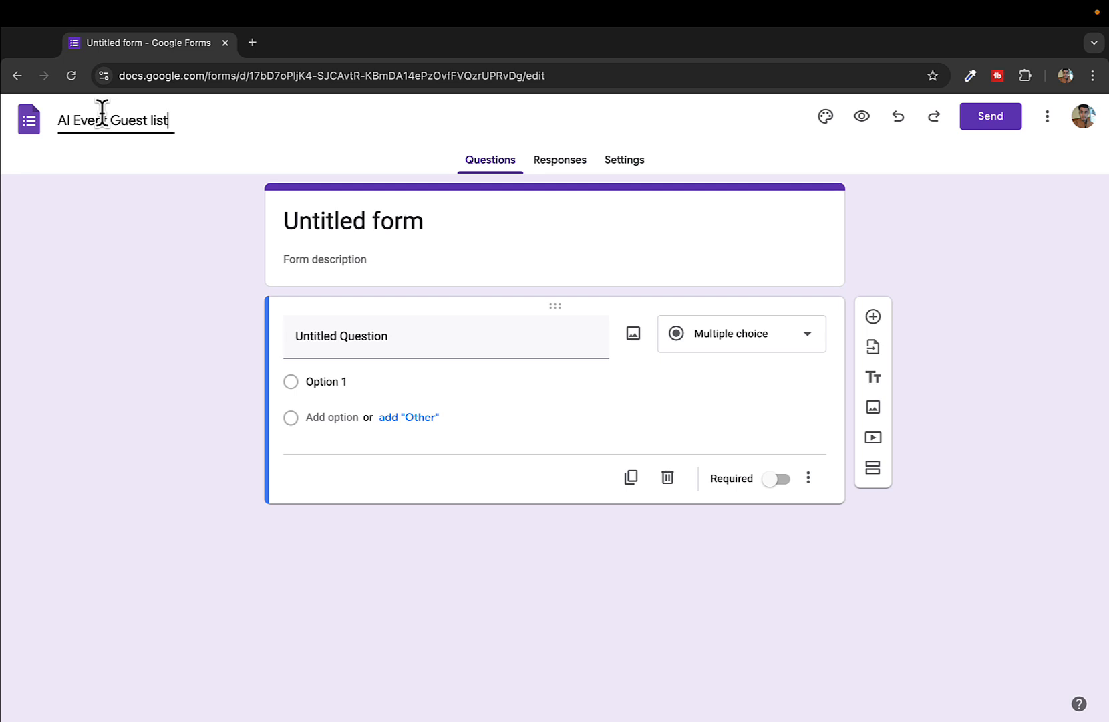
{"action": "left_click", "coordinate": [144, 233]}
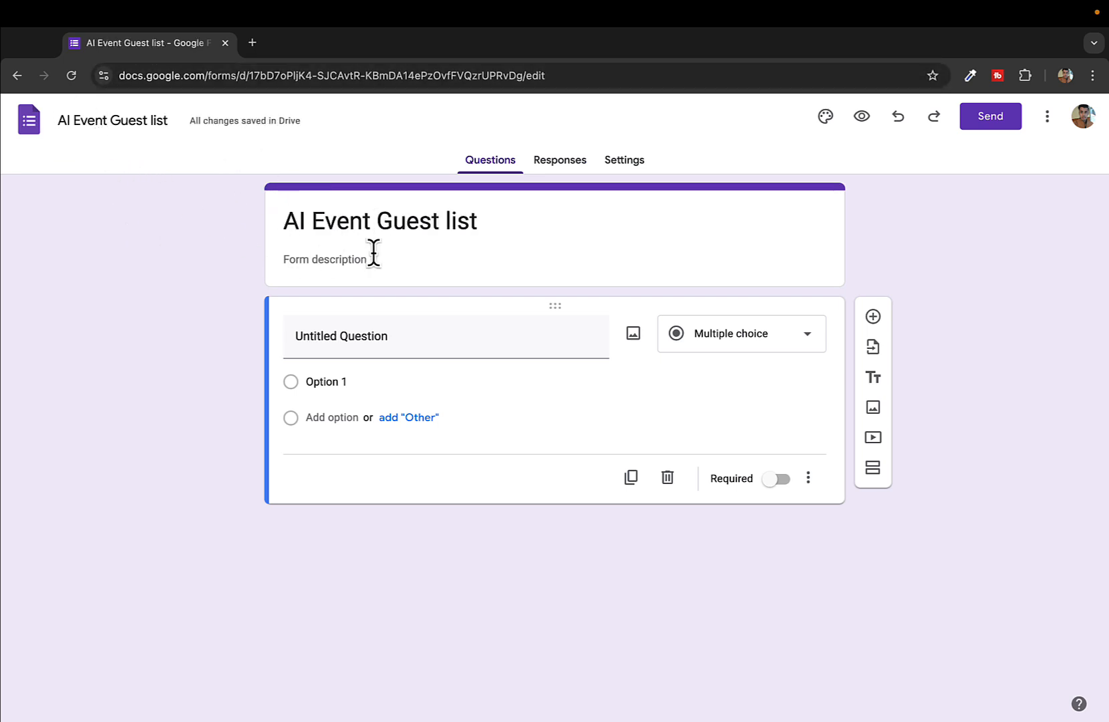
{"action": "triple_click", "coordinate": [304, 224]}
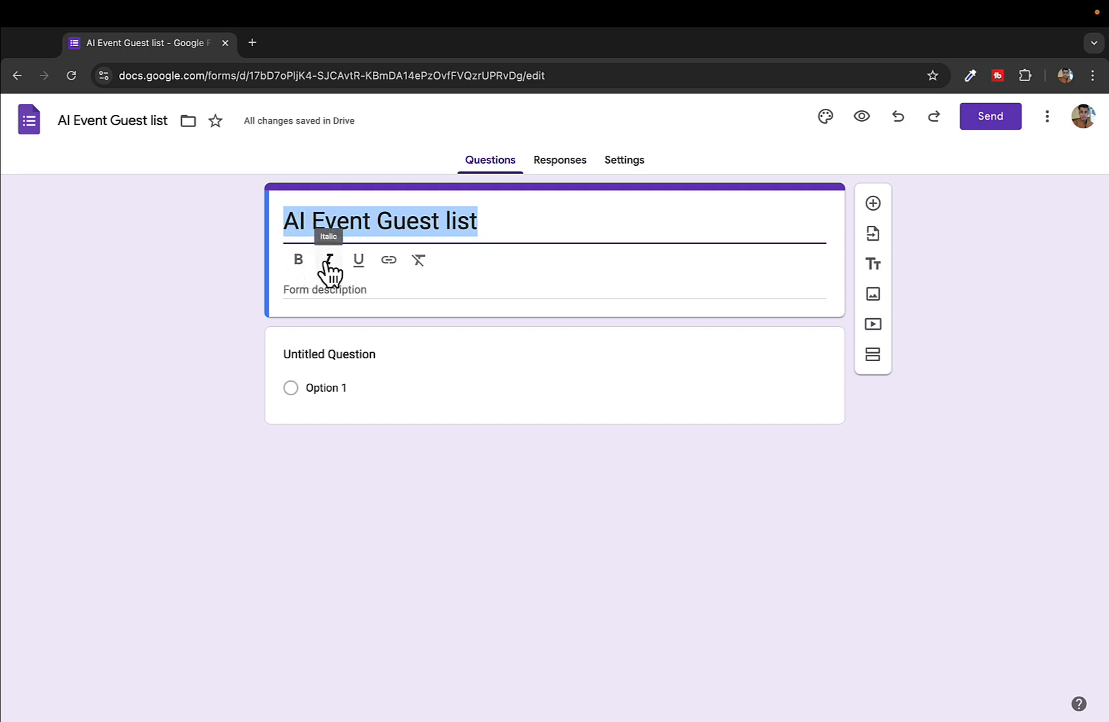
{"action": "left_click", "coordinate": [471, 215]}
{"action": "triple_click", "coordinate": [435, 217]}
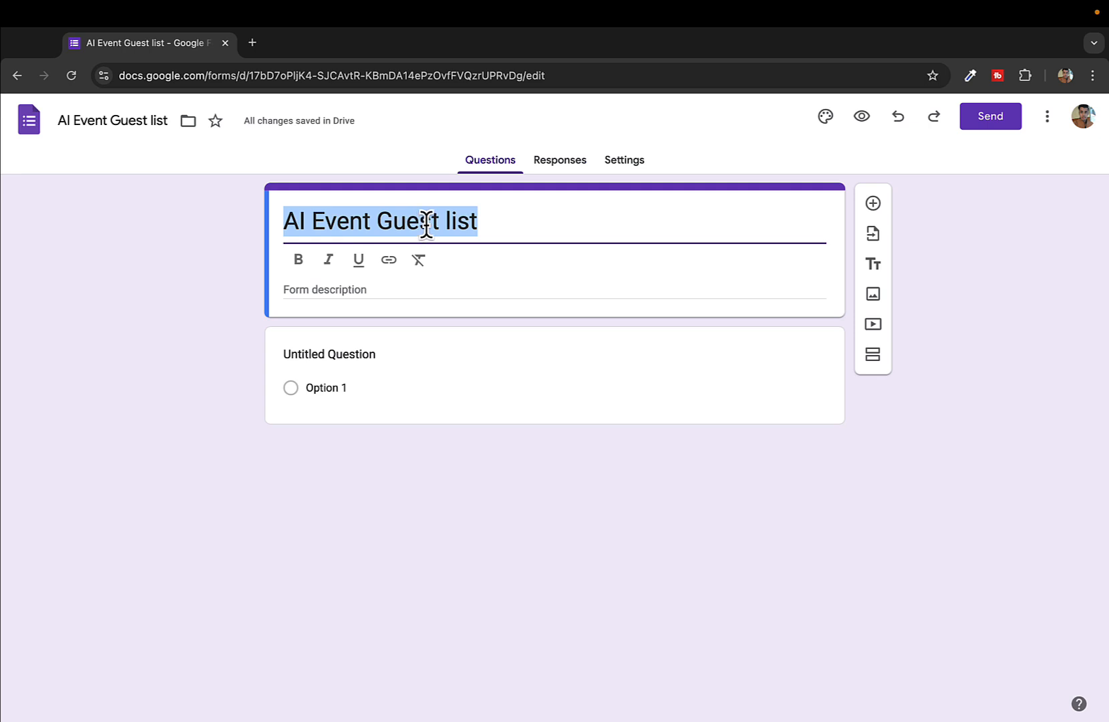
{"action": "left_click", "coordinate": [425, 224]}
{"action": "triple_click", "coordinate": [405, 226]}
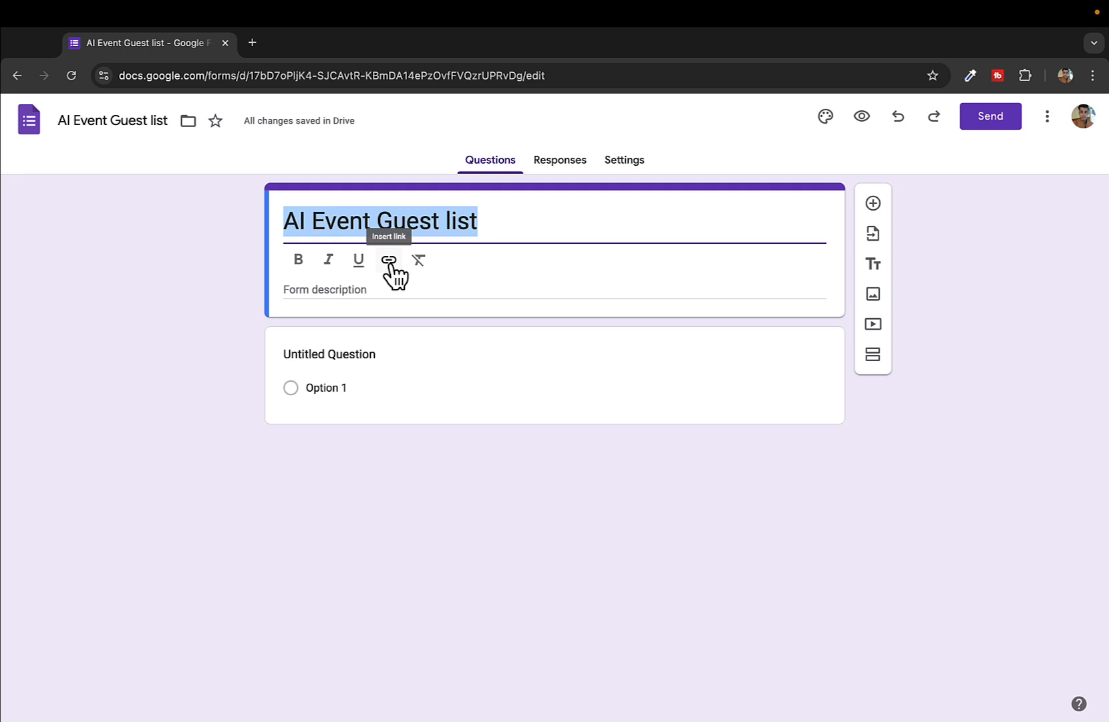
{"action": "left_click", "coordinate": [390, 265]}
{"action": "type", "text": "sb"}
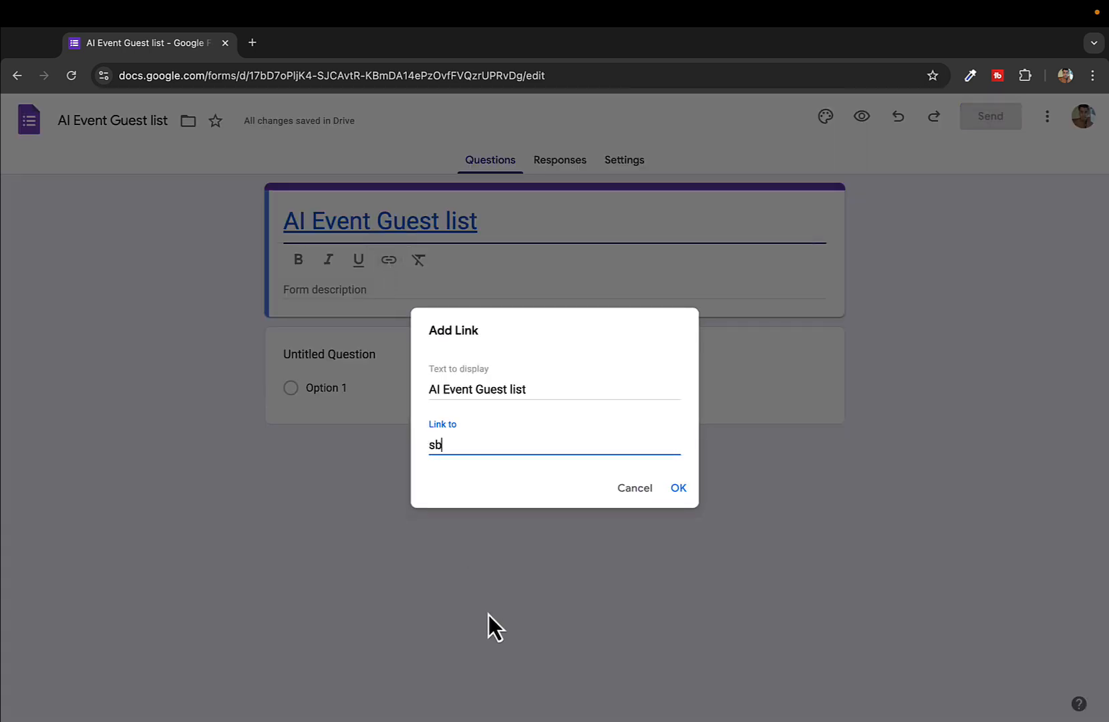
{"action": "type", "text": "kSABK"}
{"action": "key", "text": "BackSpace"}
{"action": "key", "text": "BackSpace"}
{"action": "key", "text": "BackSpace"}
{"action": "key", "text": "BackSpace"}
{"action": "key", "text": "BackSpace"}
{"action": "key", "text": "BackSpace"}
{"action": "key", "text": "BackSpace"}
{"action": "type", "text": "HTT"}
{"action": "left_click", "coordinate": [635, 488]}
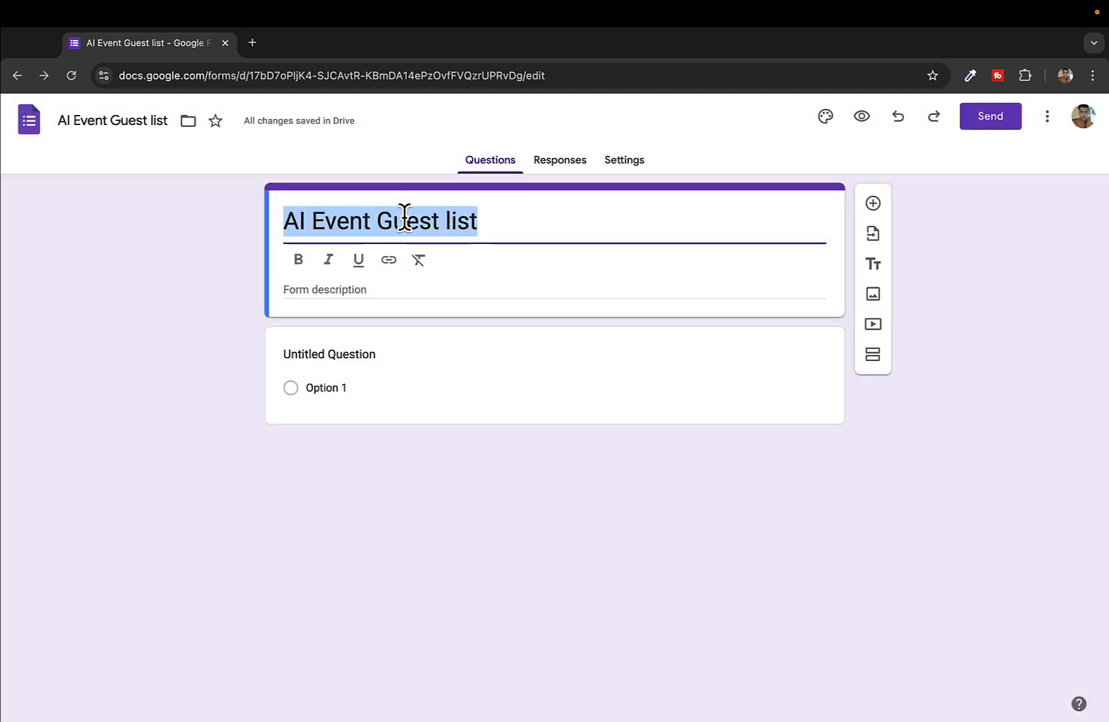
{"action": "left_click", "coordinate": [504, 222]}
{"action": "left_click", "coordinate": [369, 281]}
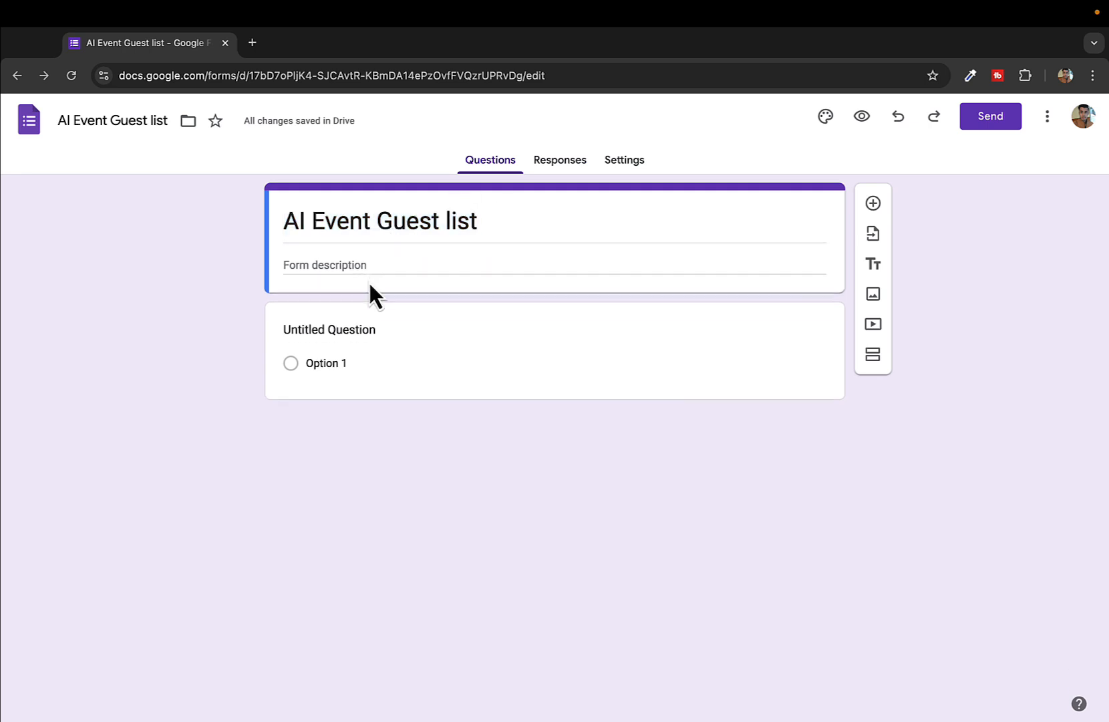
Write the description 'Are you joining us for an AI event this sunday at Hilton. Learn More' and select 'Learn More'
{"action": "left_click", "coordinate": [334, 259]}
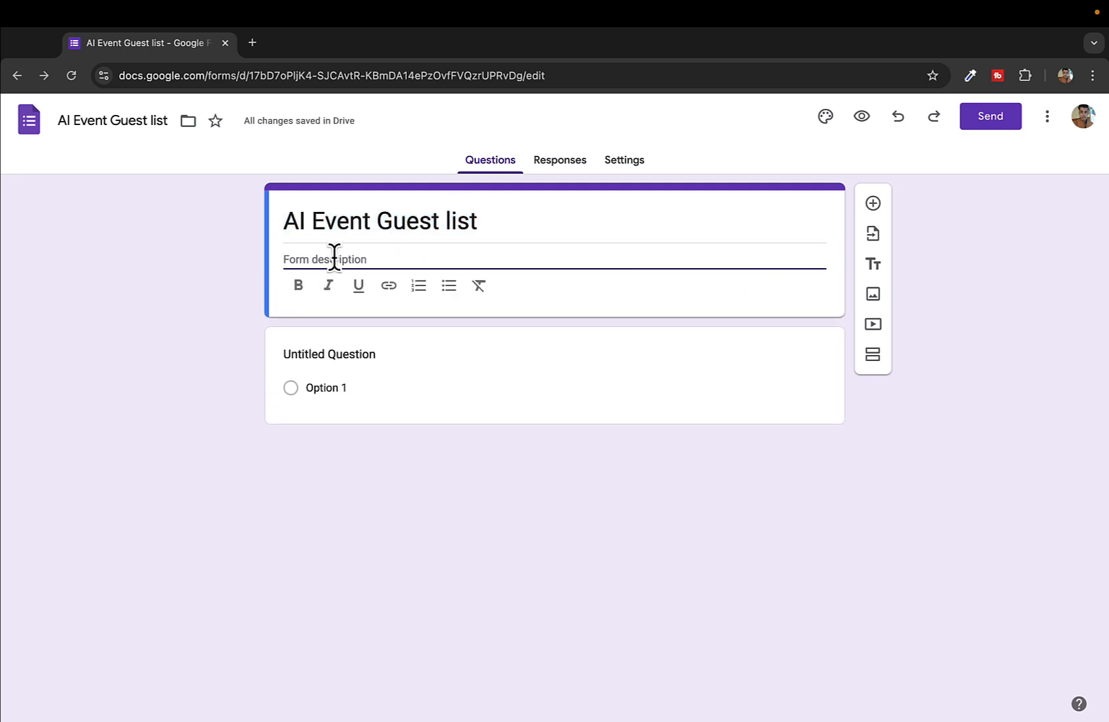
{"action": "type", "text": "Are you ioining us for an AI e"}
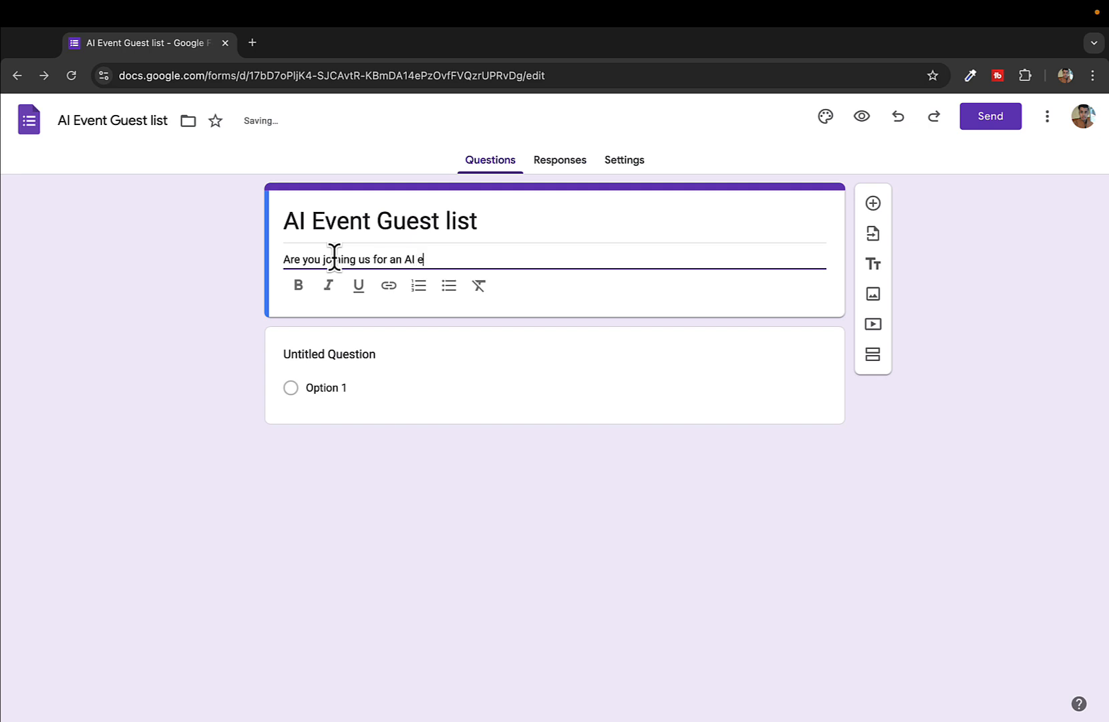
{"action": "type", "text": "vent this sum"}
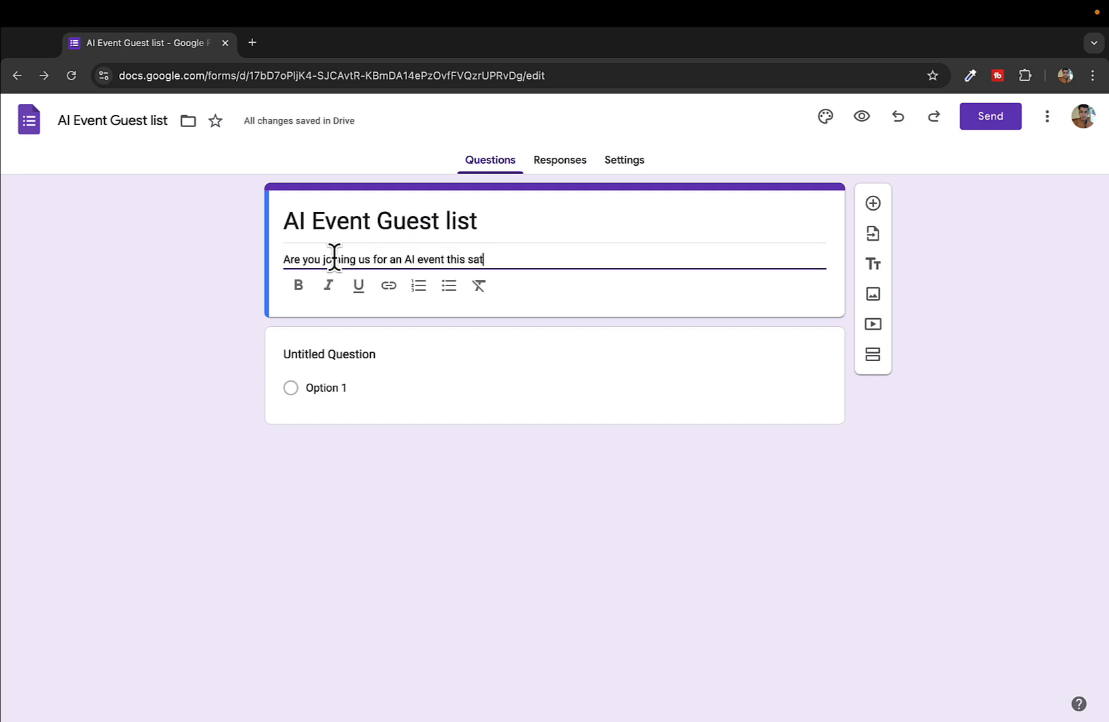
{"action": "key", "text": "BackSpace"}
{"action": "key", "text": "BackSpace"}
{"action": "key", "text": "BackSpace"}
{"action": "type", "text": "sunday at Hilton. "}
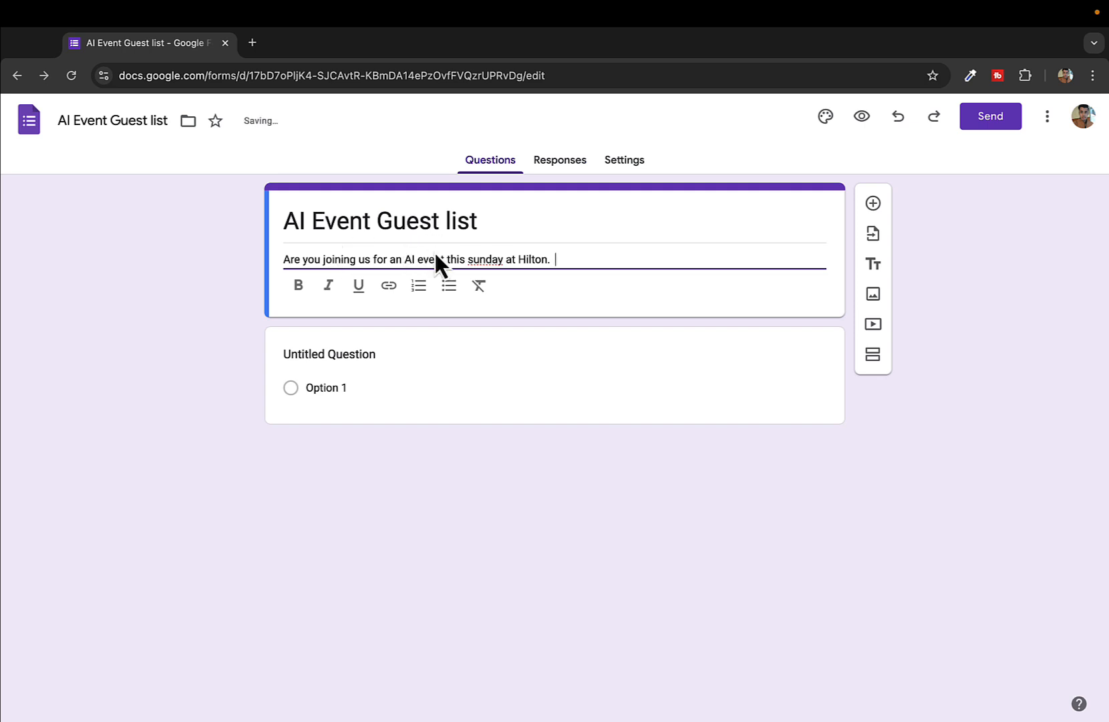
{"action": "type", "text": " Learn More"}
{"action": "key", "text": "shift+Left"}
{"action": "key", "text": "shift+Left"}
{"action": "key", "text": "shift+Left"}
{"action": "key", "text": "shift+Left"}
{"action": "key", "text": "shift+Left"}
{"action": "key", "text": "shift+Left"}
{"action": "key", "text": "shift+Left"}
{"action": "key", "text": "shift+Left"}
{"action": "key", "text": "shift+Left"}
{"action": "key", "text": "shift+Left"}
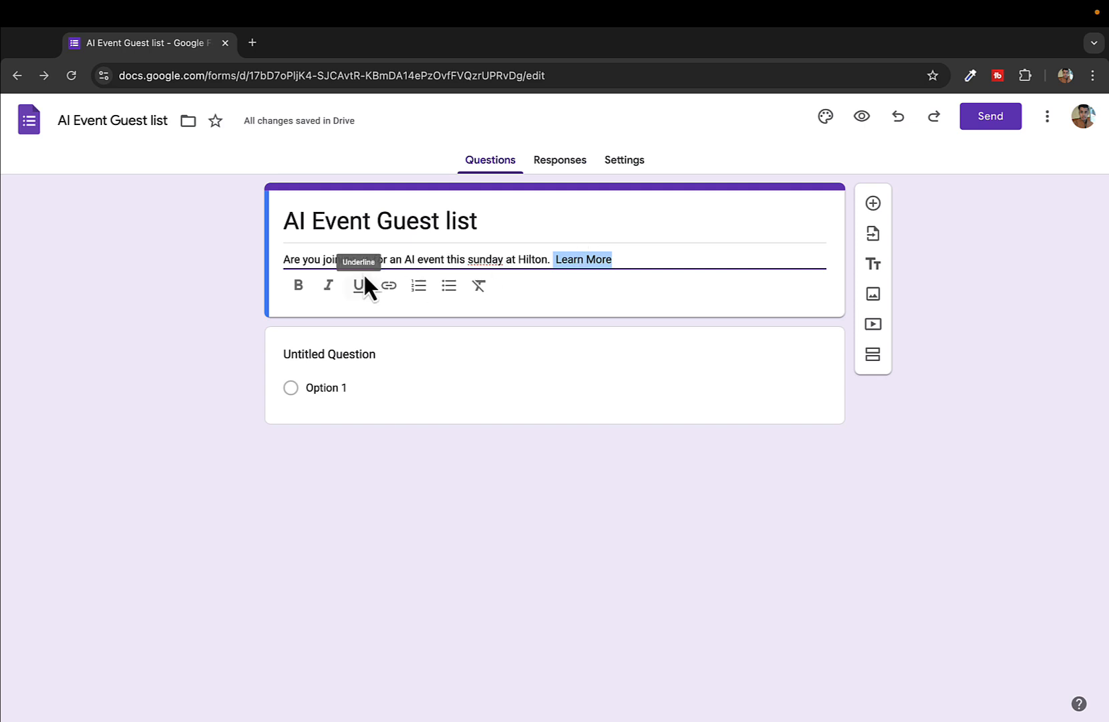
Turn 'Learn More' in the description into a link to google.com
{"action": "left_click", "coordinate": [388, 286]}
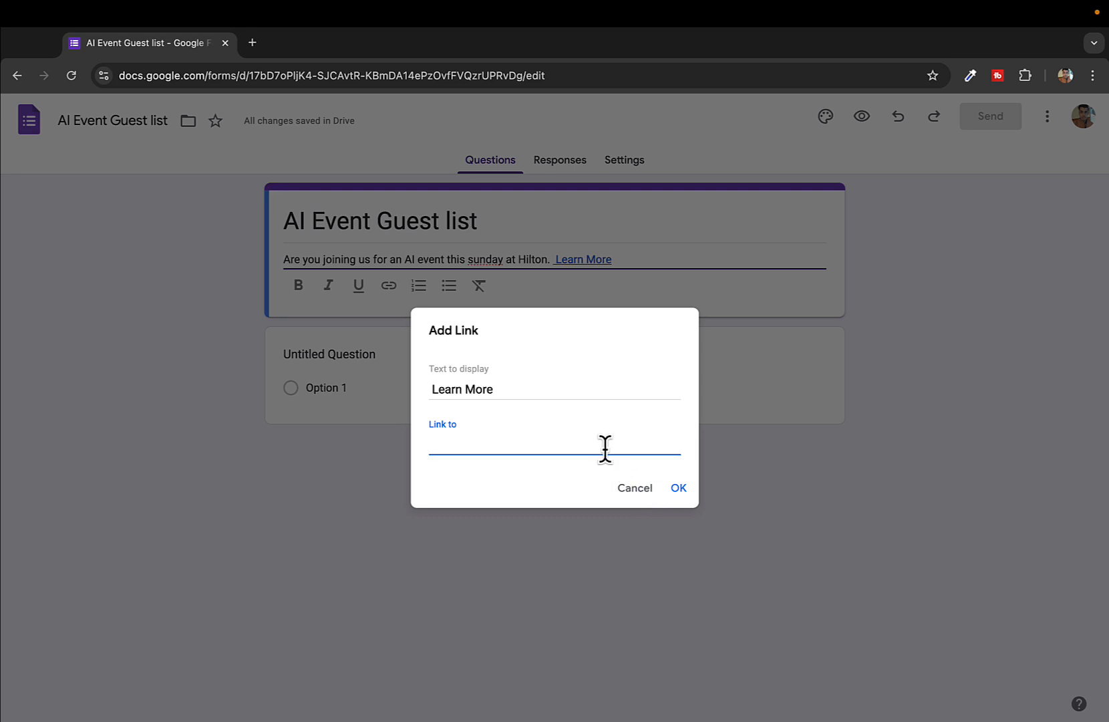
{"action": "type", "text": "htt"}
{"action": "key", "text": "BackSpace"}
{"action": "key", "text": "BackSpace"}
{"action": "key", "text": "BackSpace"}
{"action": "type", "text": "google.com"}
{"action": "left_click", "coordinate": [678, 487]}
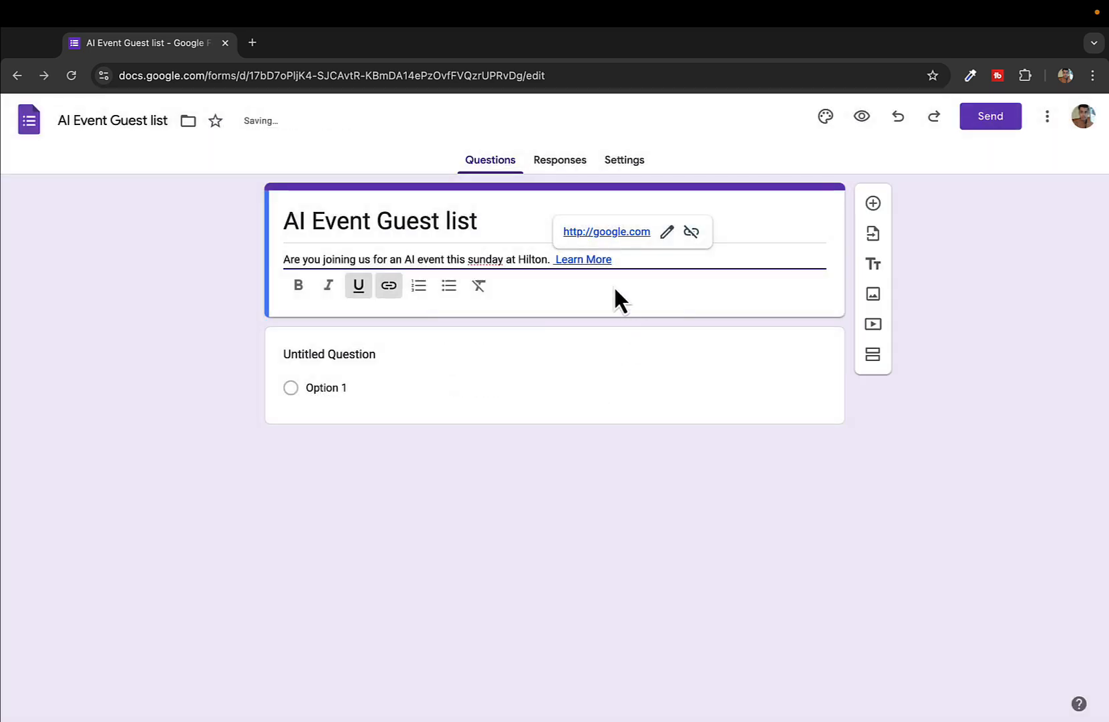
{"action": "left_click", "coordinate": [552, 260]}
{"action": "left_click_drag", "start_coordinate": [553, 260], "coordinate": [618, 259]}
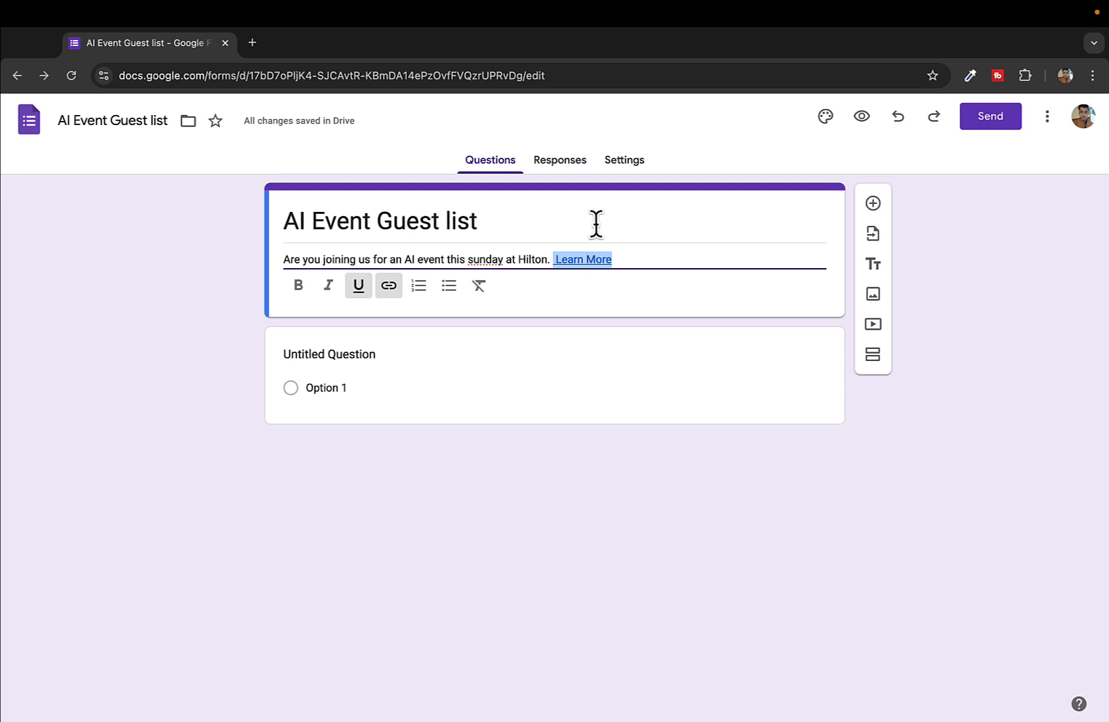
{"action": "left_click", "coordinate": [597, 222]}
{"action": "left_click", "coordinate": [622, 337]}
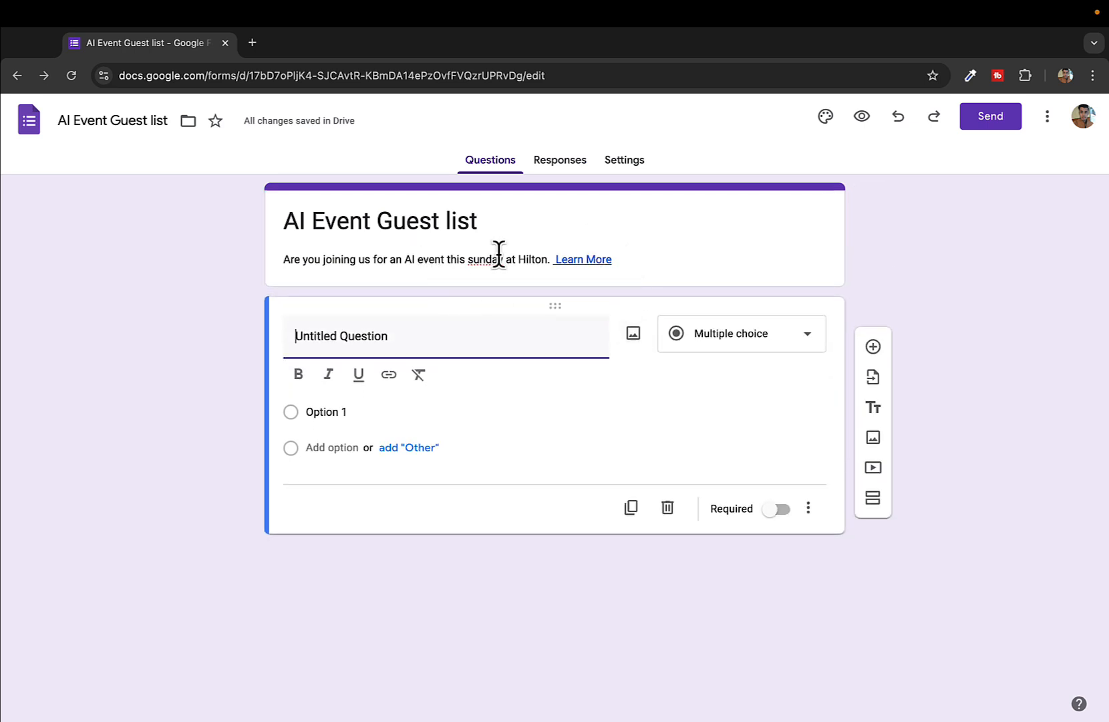
Title the first question 'Name' and switch on Required
{"action": "triple_click", "coordinate": [550, 260]}
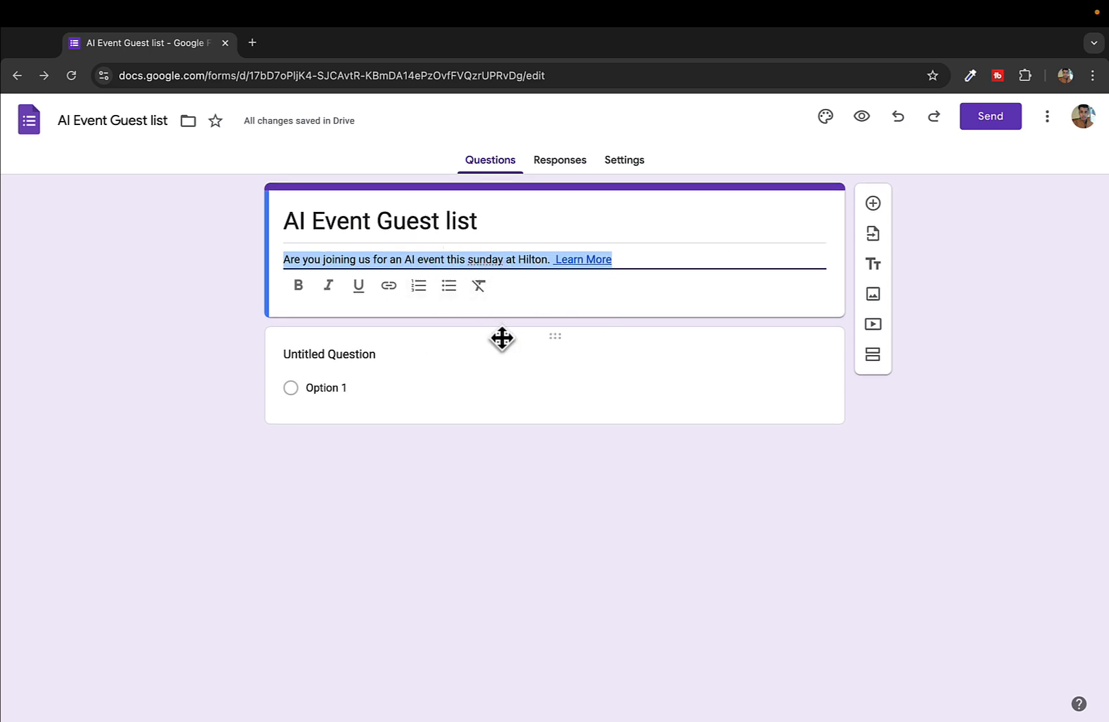
{"action": "left_click", "coordinate": [495, 387]}
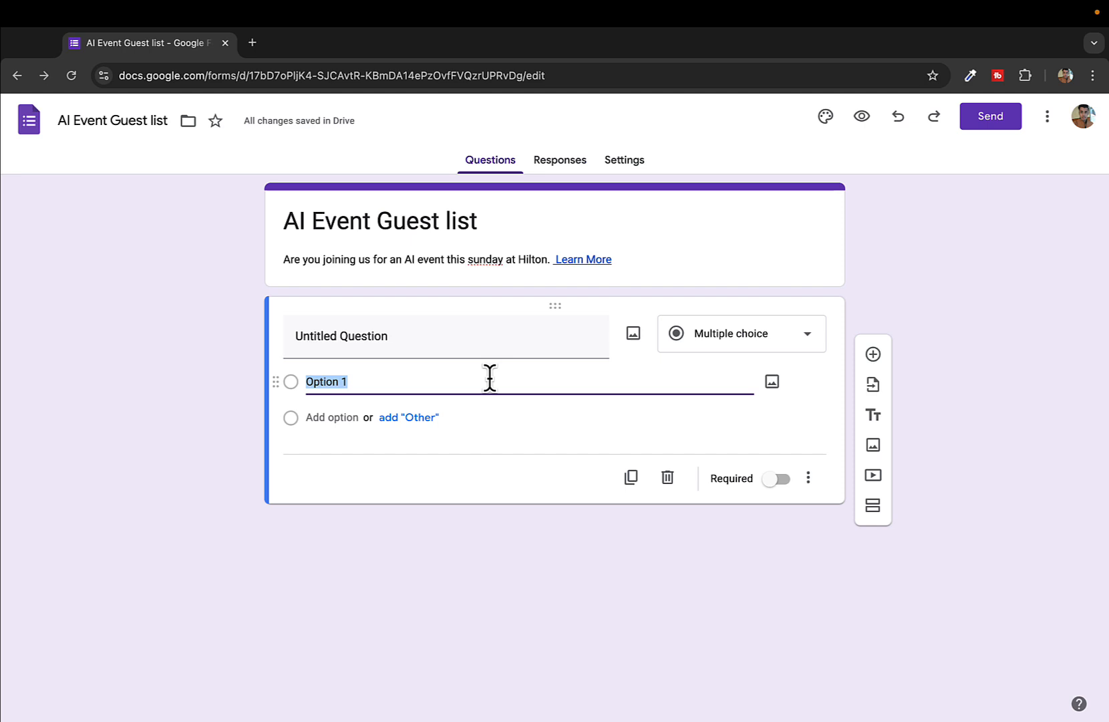
{"action": "left_click", "coordinate": [426, 337]}
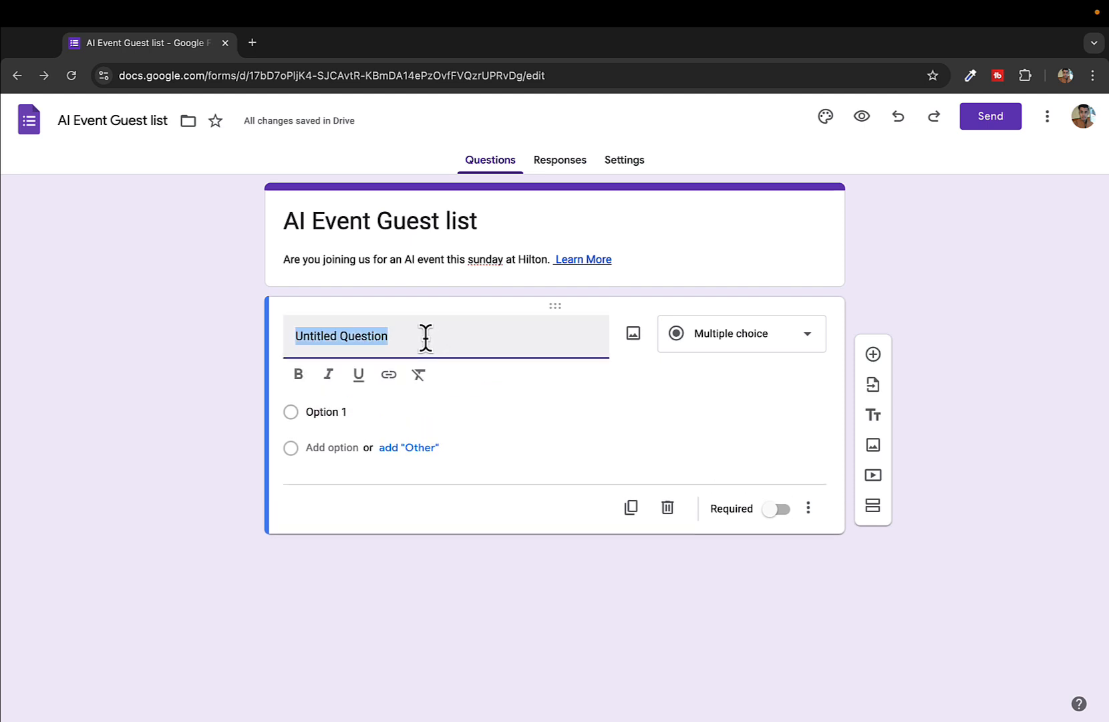
{"action": "type", "text": "Name"}
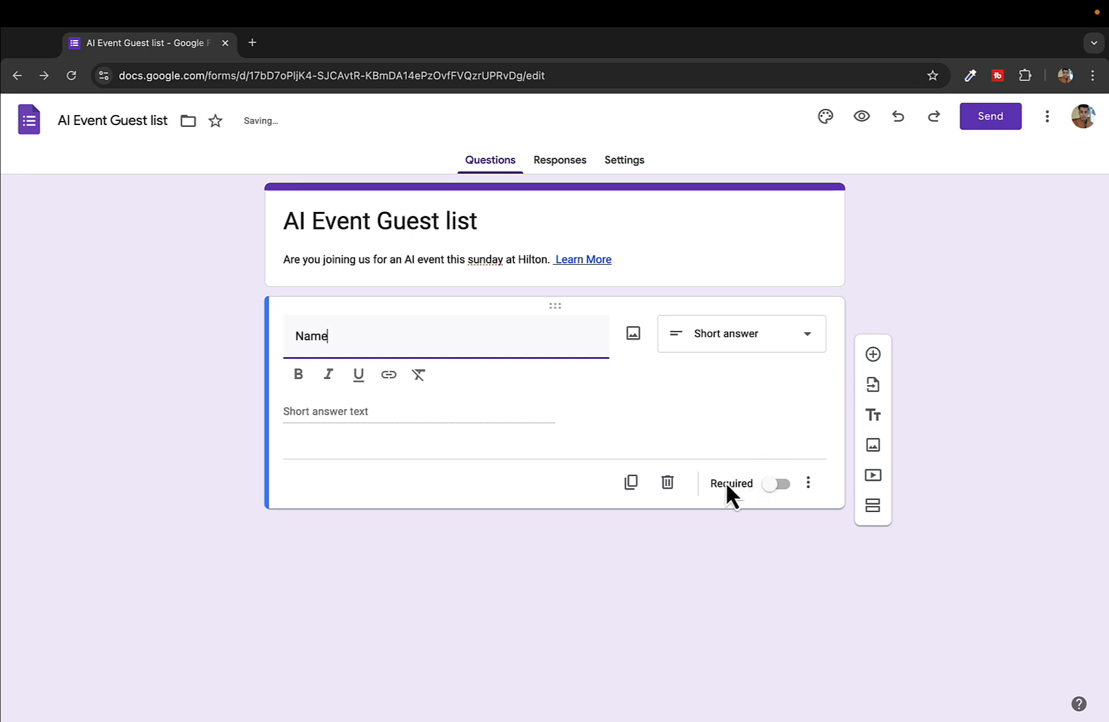
{"action": "left_click", "coordinate": [773, 483]}
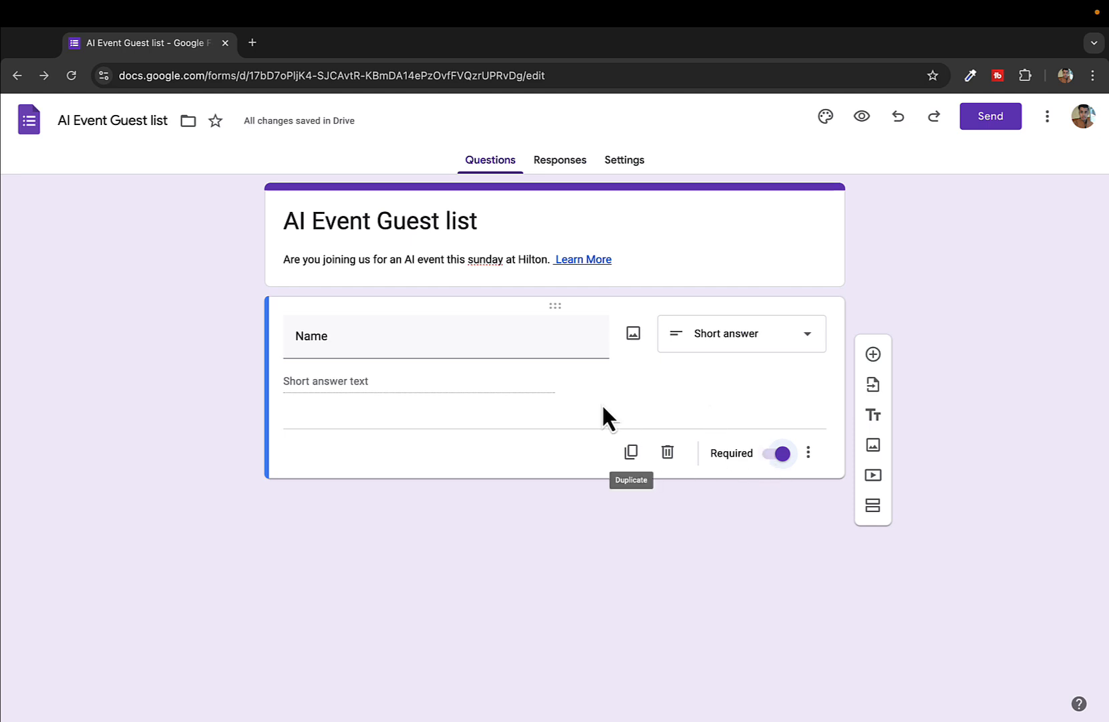
{"action": "left_click", "coordinate": [396, 341]}
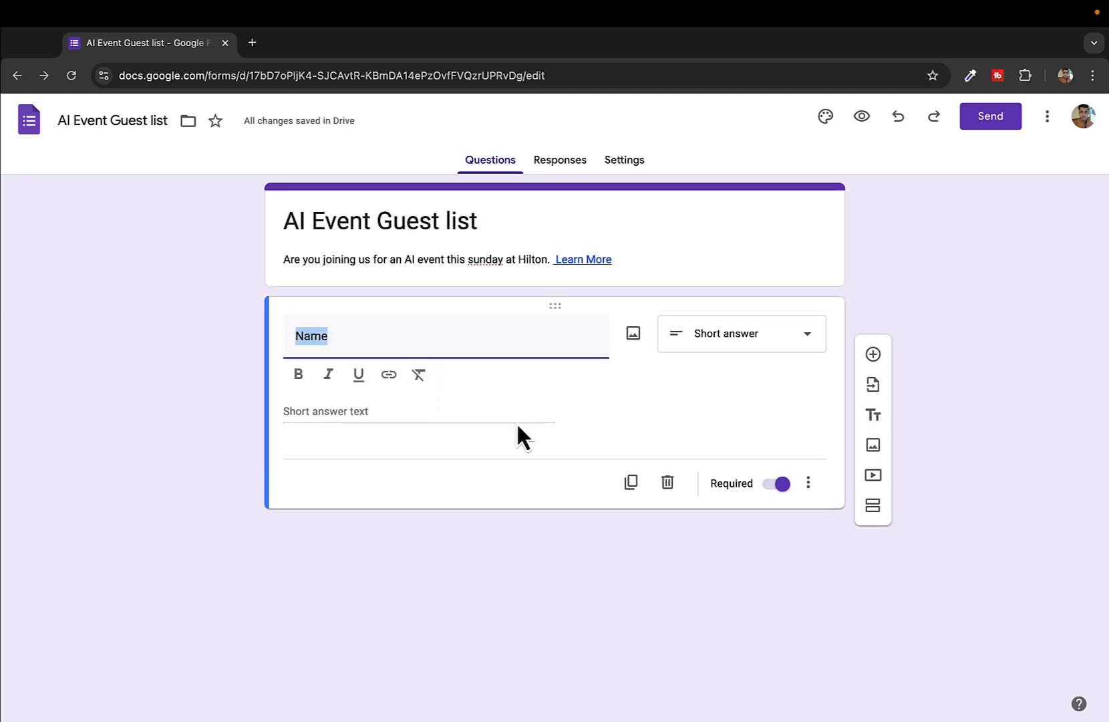
{"action": "left_click", "coordinate": [690, 403]}
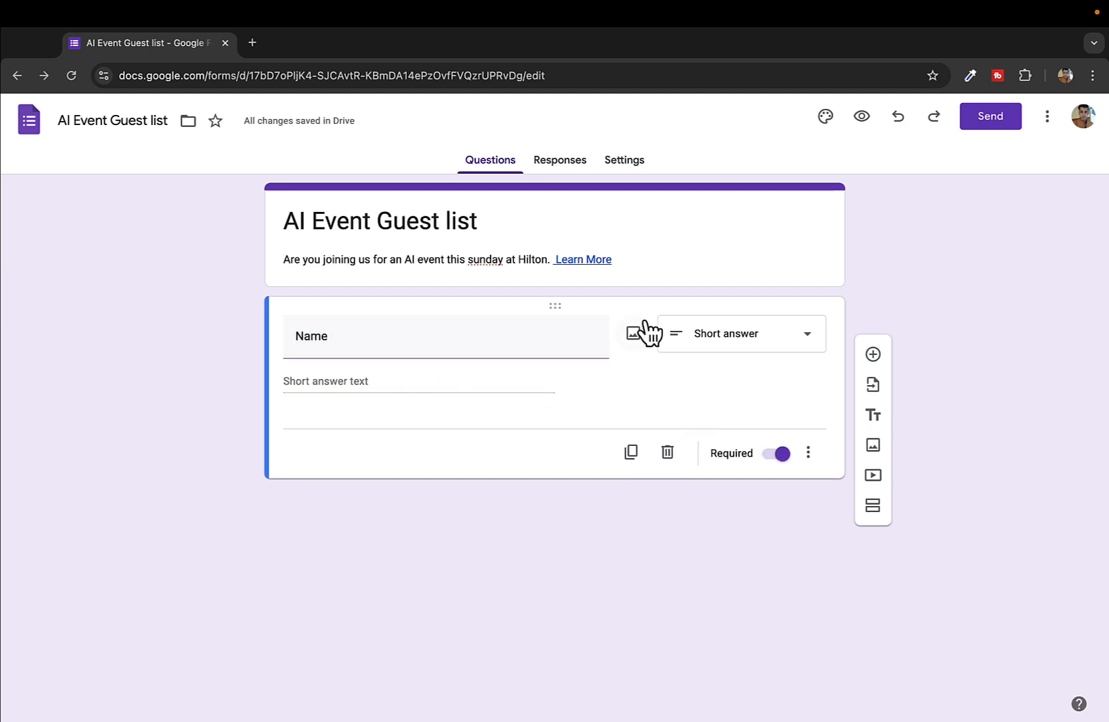
{"action": "left_click", "coordinate": [495, 325]}
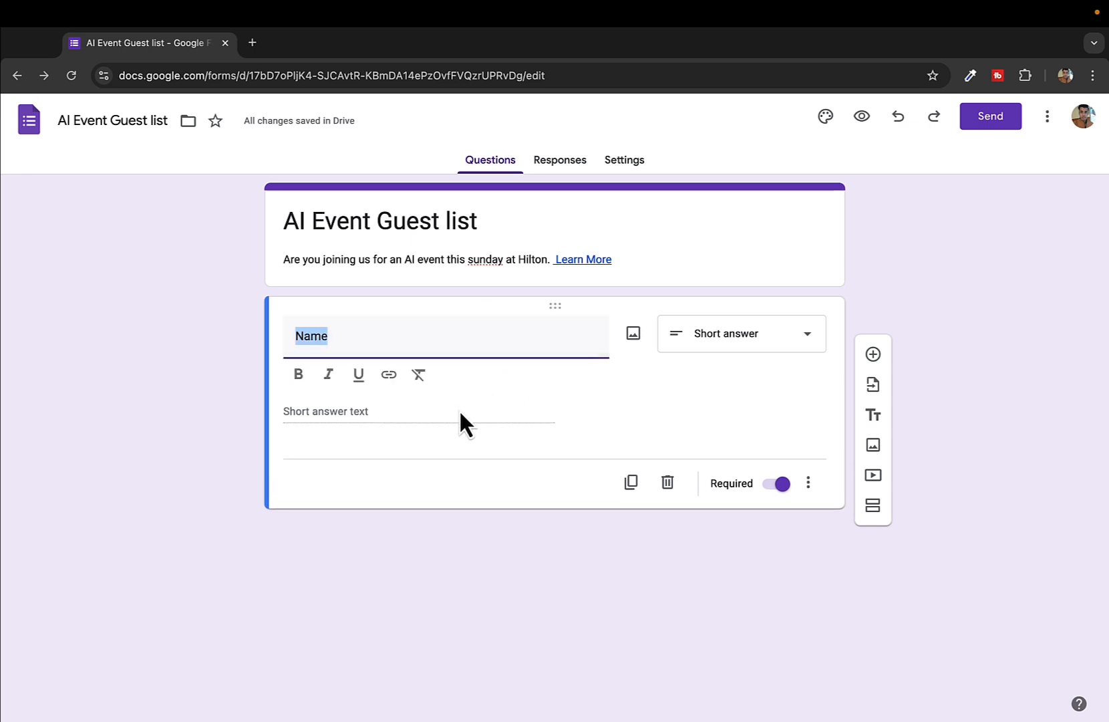
{"action": "left_click", "coordinate": [542, 394]}
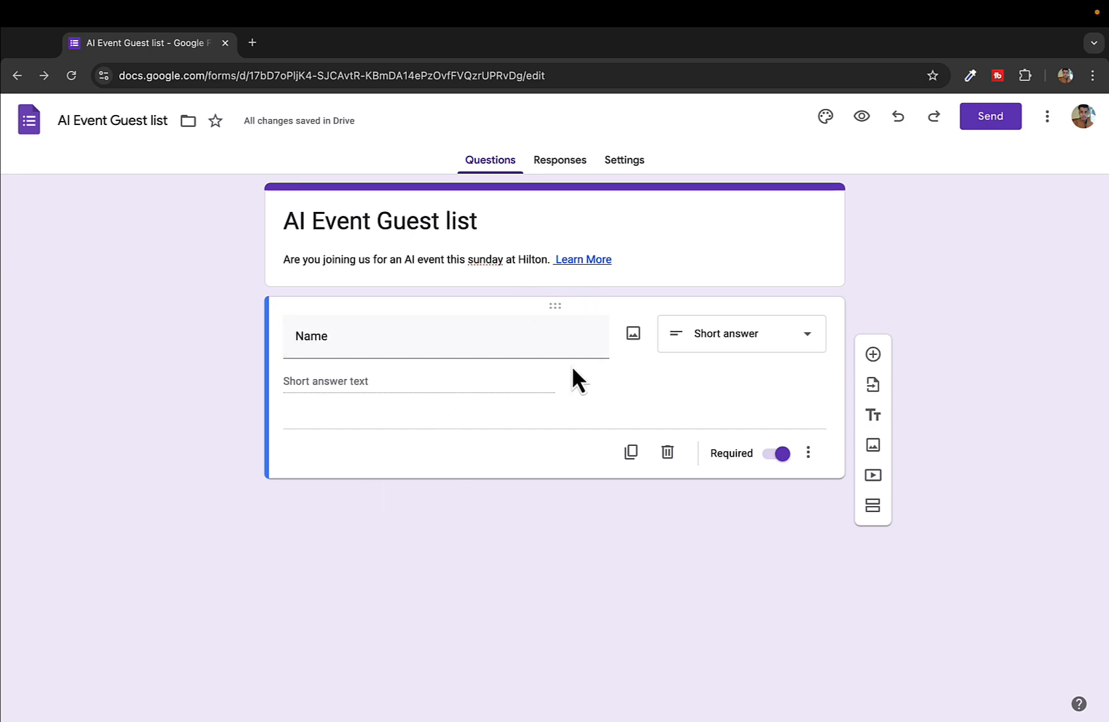
{"action": "left_click", "coordinate": [707, 346]}
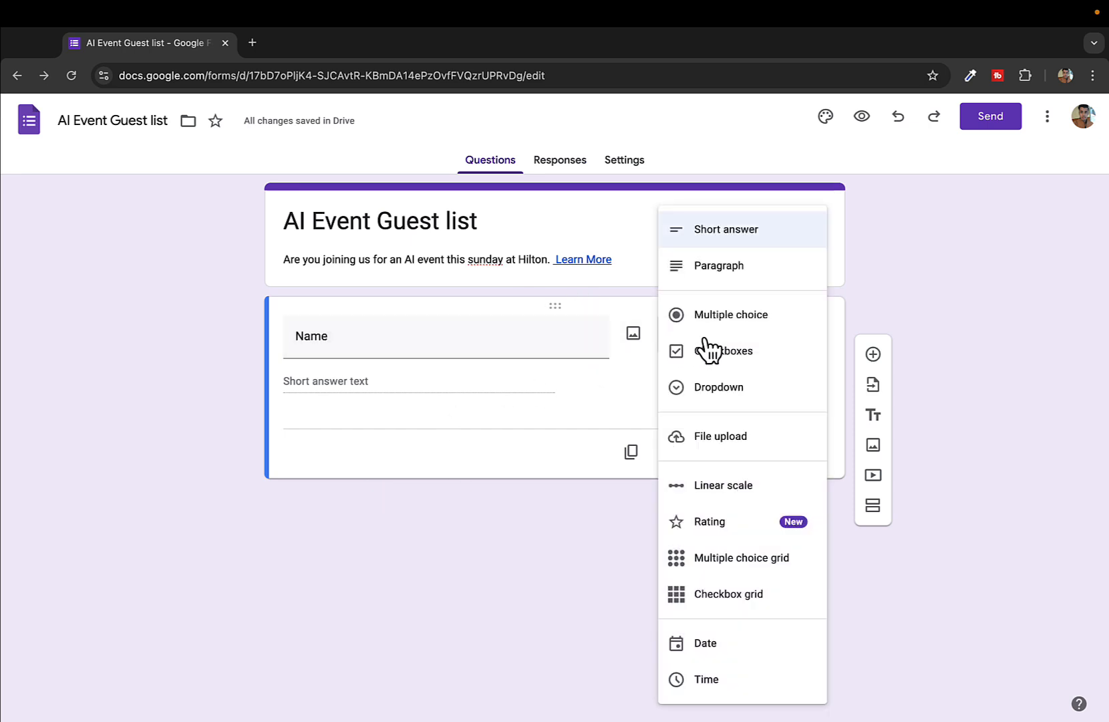
{"action": "left_click", "coordinate": [752, 325]}
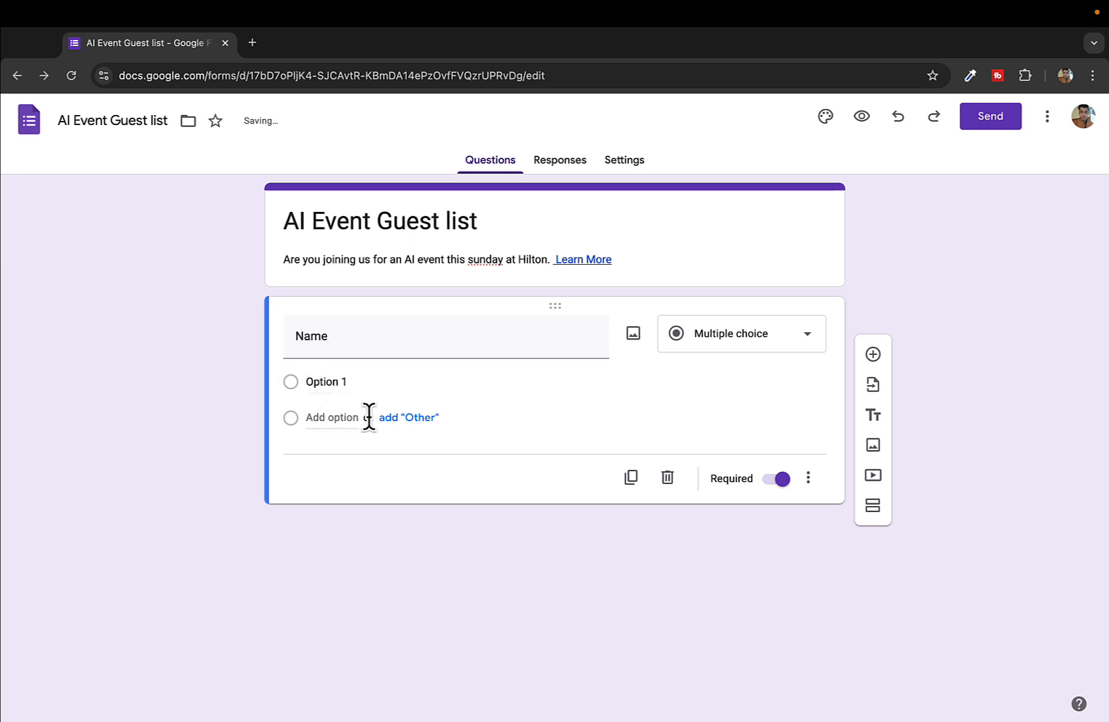
{"action": "left_click", "coordinate": [753, 354]}
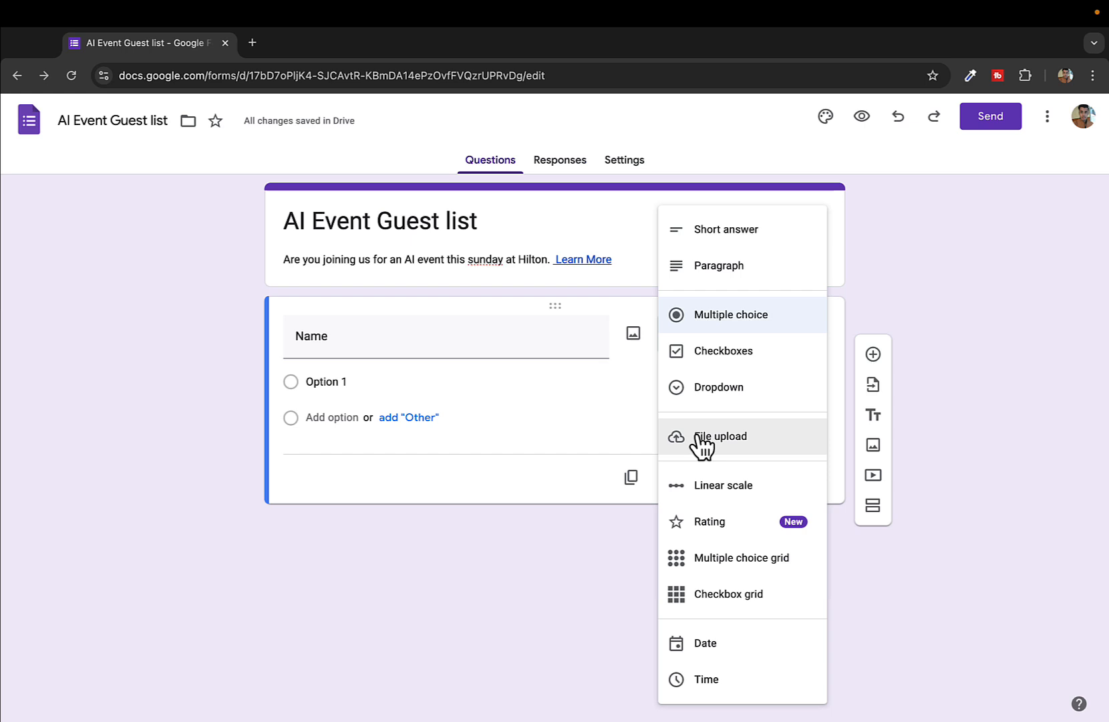
{"action": "left_click", "coordinate": [611, 405]}
{"action": "left_click", "coordinate": [748, 332]}
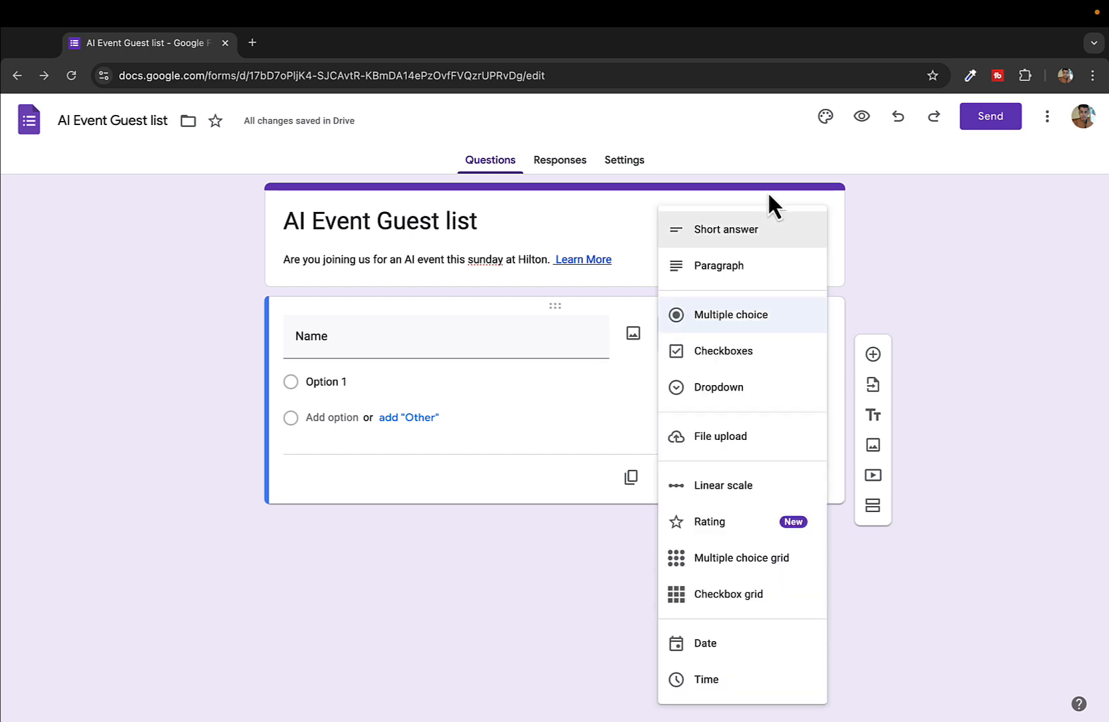
{"action": "left_click", "coordinate": [767, 233]}
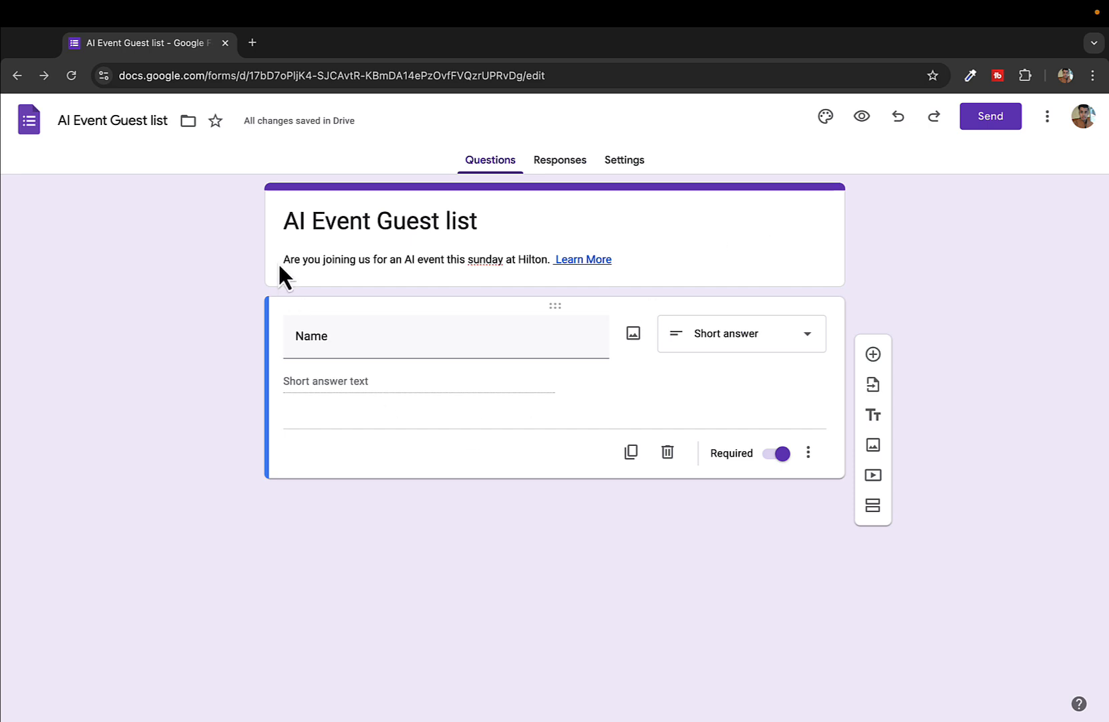
Duplicate the Name question and rename the copy 'Mobile'
{"action": "left_click", "coordinate": [635, 457]}
{"action": "double_click", "coordinate": [358, 456]}
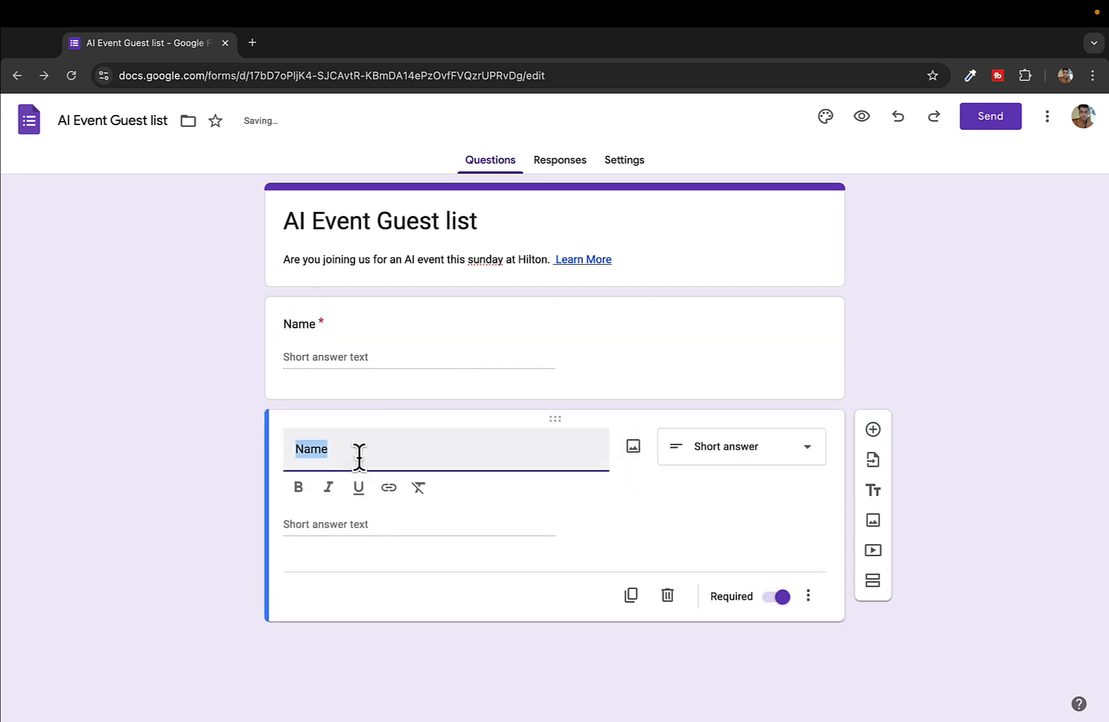
{"action": "type", "text": "Mobile"}
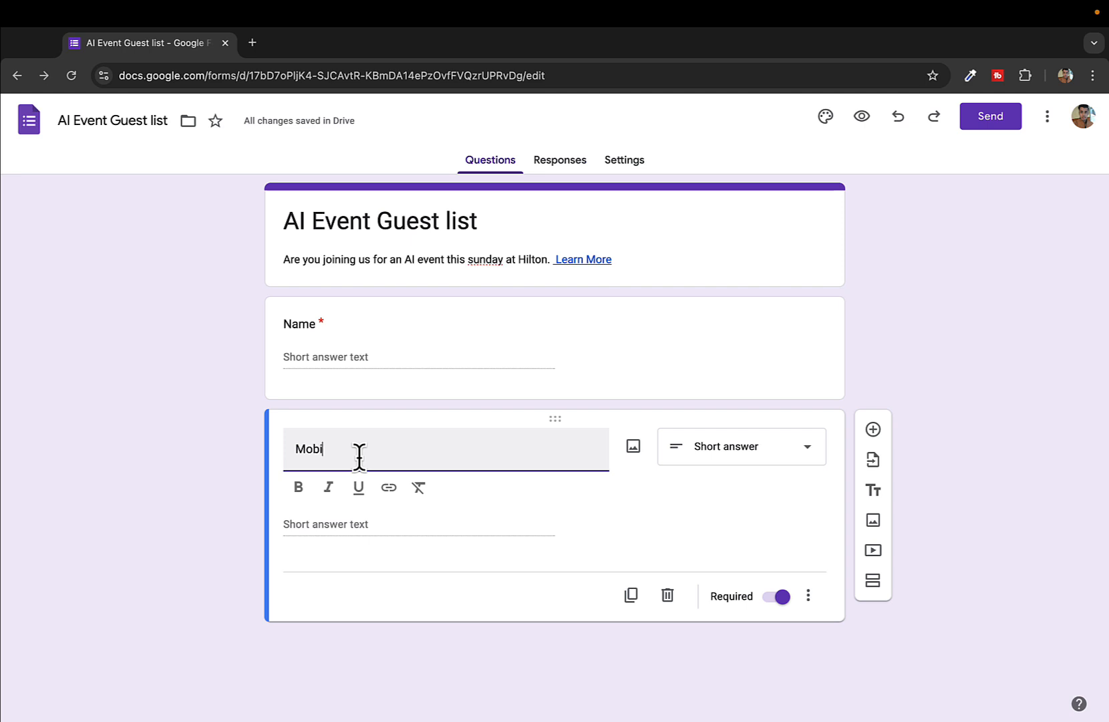
{"action": "left_click", "coordinate": [535, 506]}
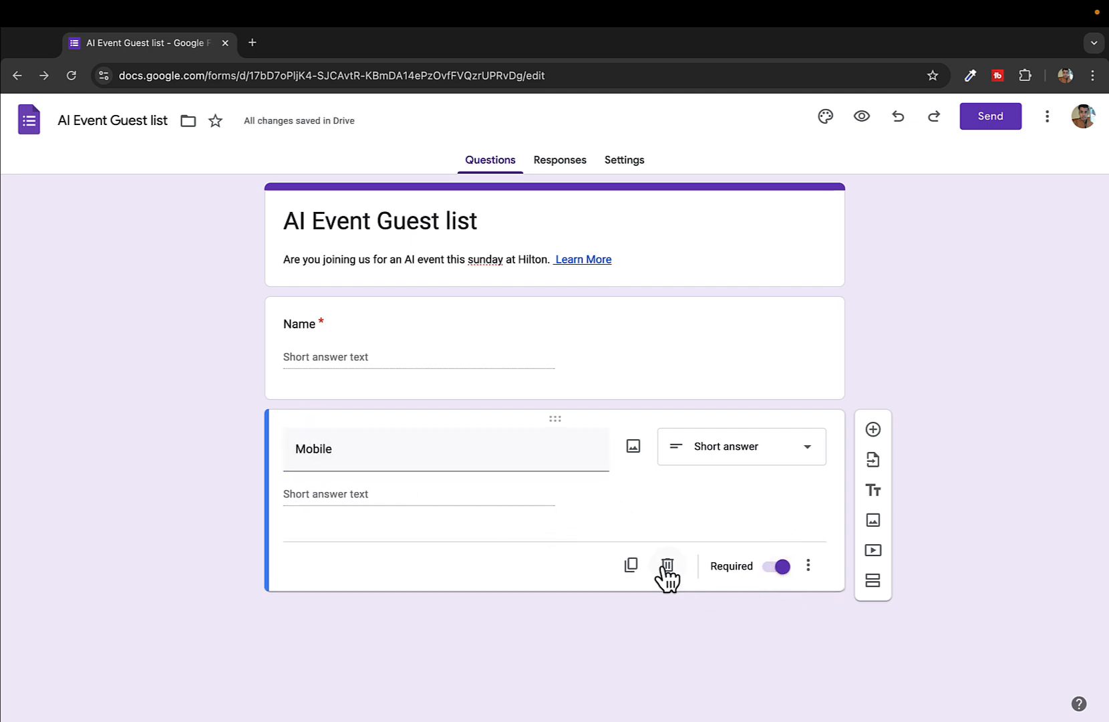
Duplicate the Mobile question and rename the copy 'Email'
{"action": "left_click", "coordinate": [634, 568]}
{"action": "scroll", "coordinate": [621, 621], "scroll_direction": "down", "scroll_amount": 1}
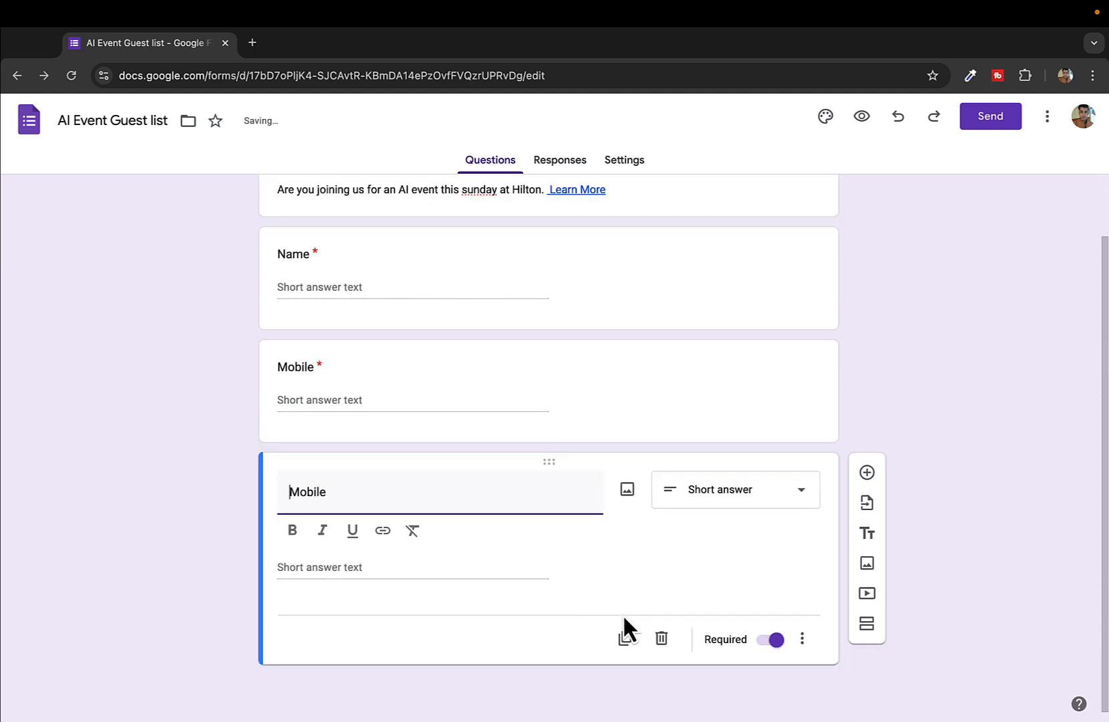
{"action": "left_click", "coordinate": [466, 502]}
{"action": "key", "text": "super+a"}
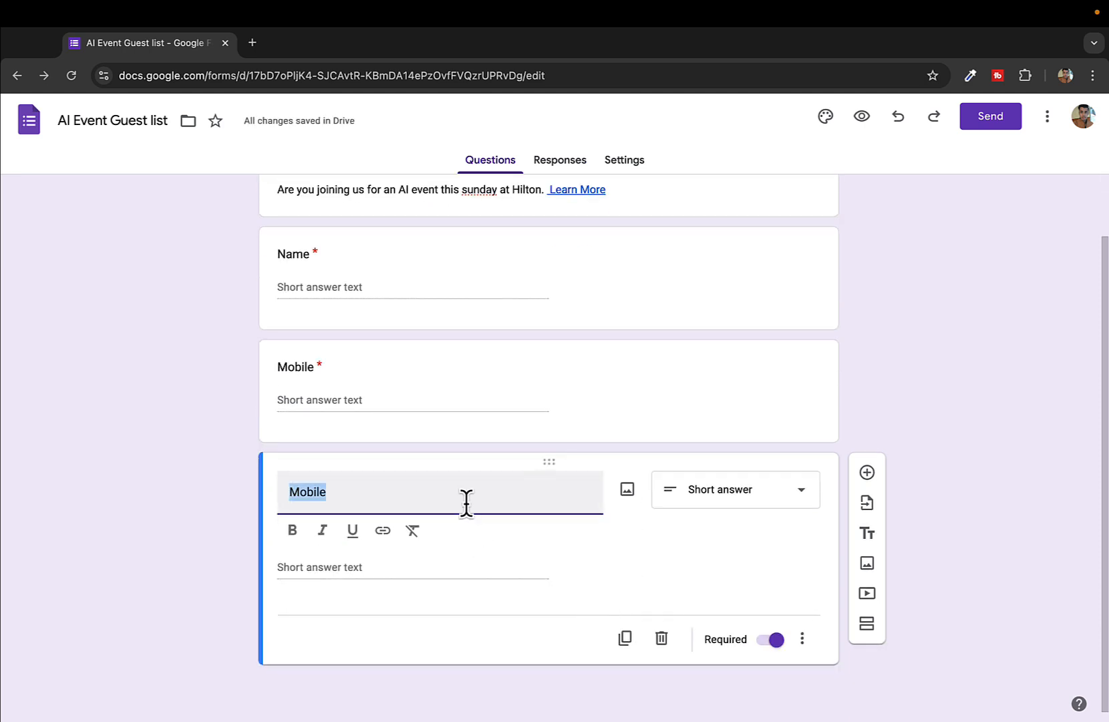
{"action": "type", "text": "Email"}
{"action": "left_click", "coordinate": [599, 565]}
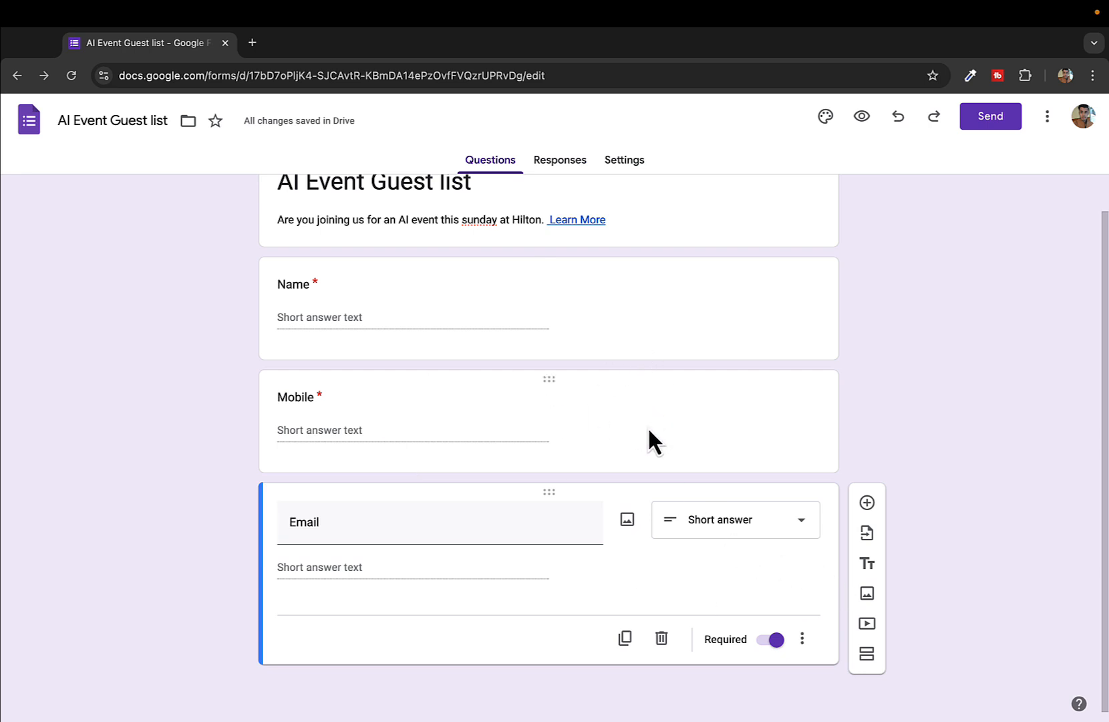
Insert the Negosyo Tips business video found by searching YouTube for 'tips with alam'
{"action": "left_click", "coordinate": [867, 624]}
{"action": "left_click", "coordinate": [528, 185]}
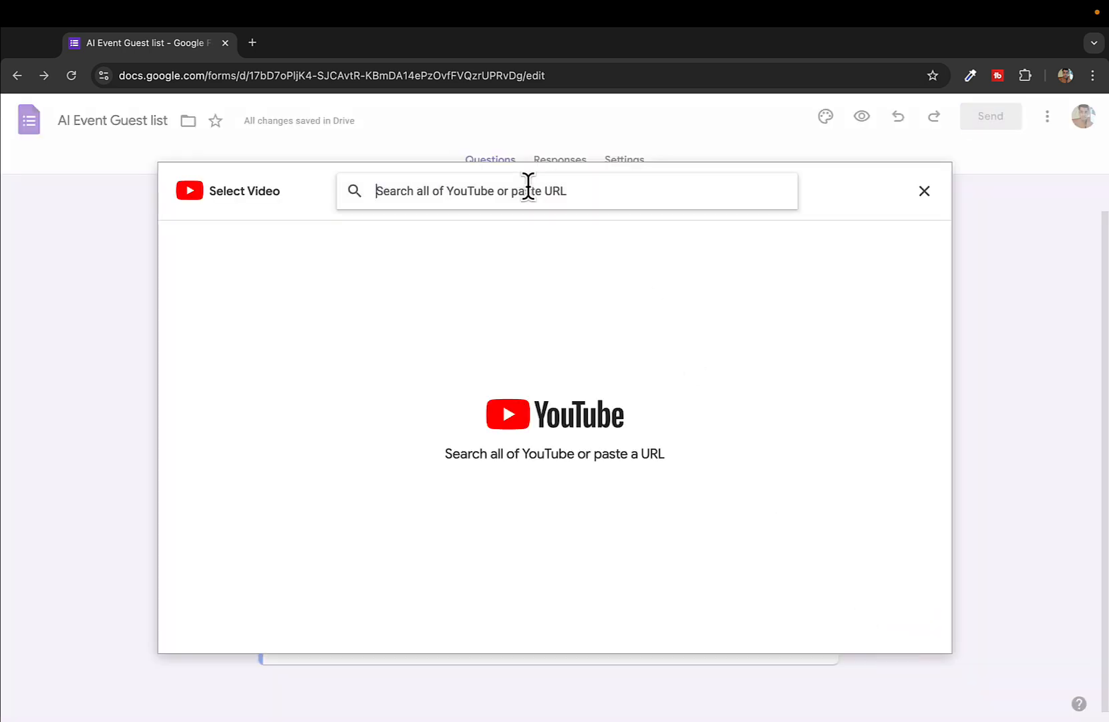
{"action": "type", "text": "tips with alam"}
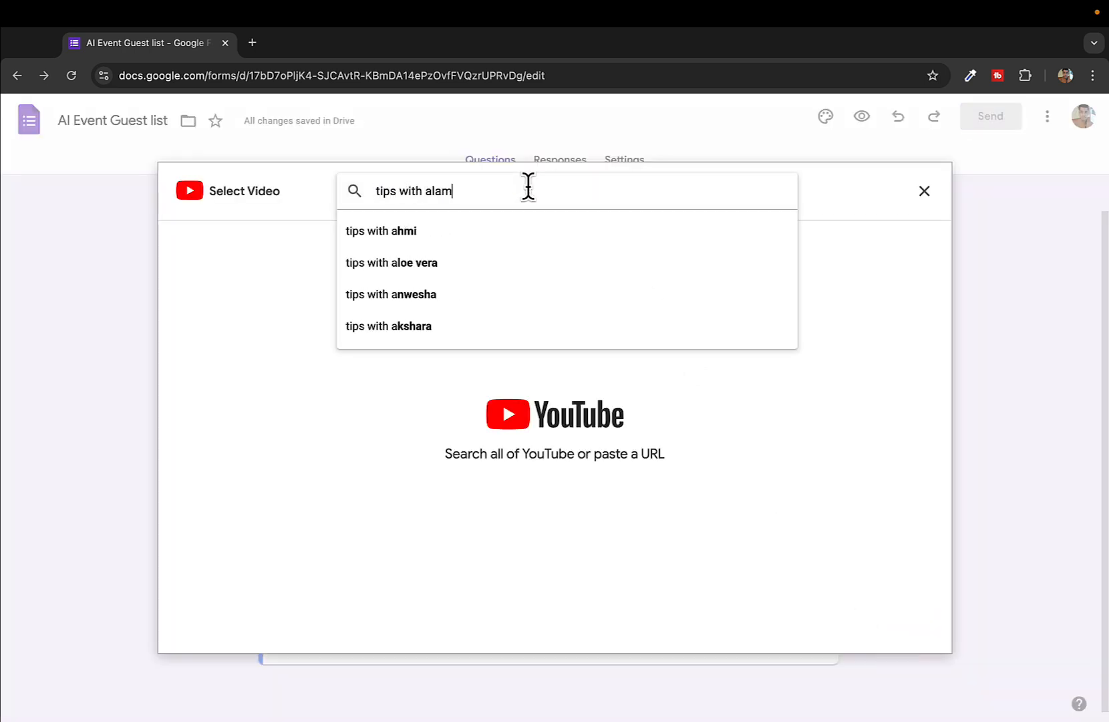
{"action": "key", "text": "Return"}
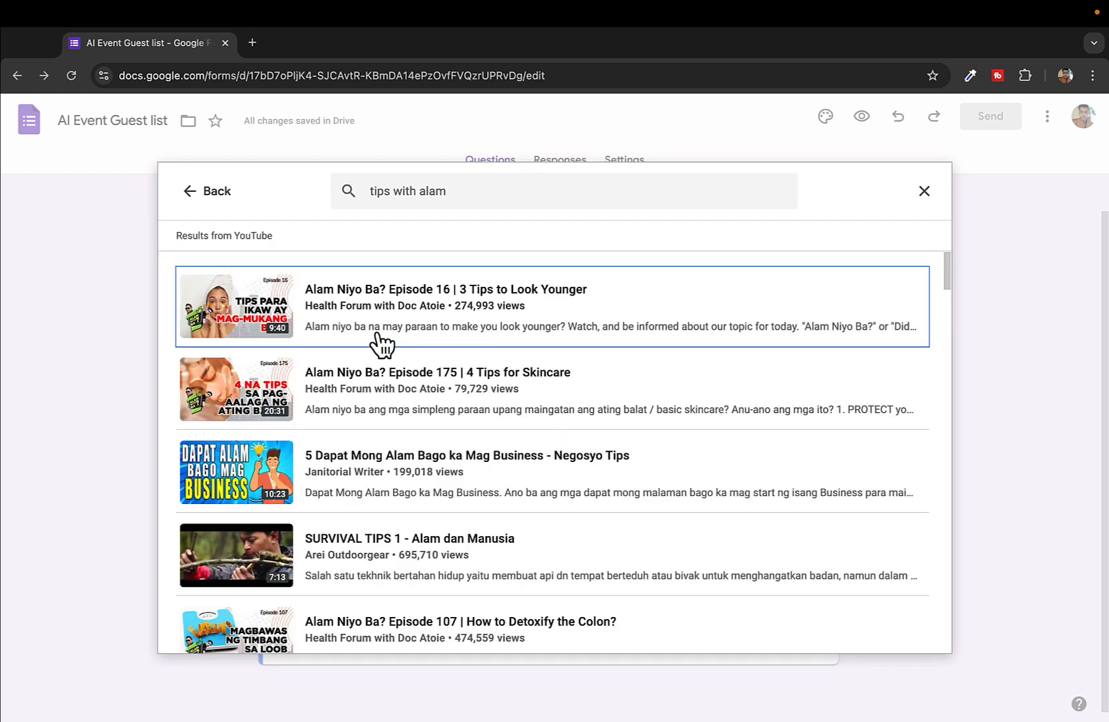
{"action": "left_click", "coordinate": [427, 488]}
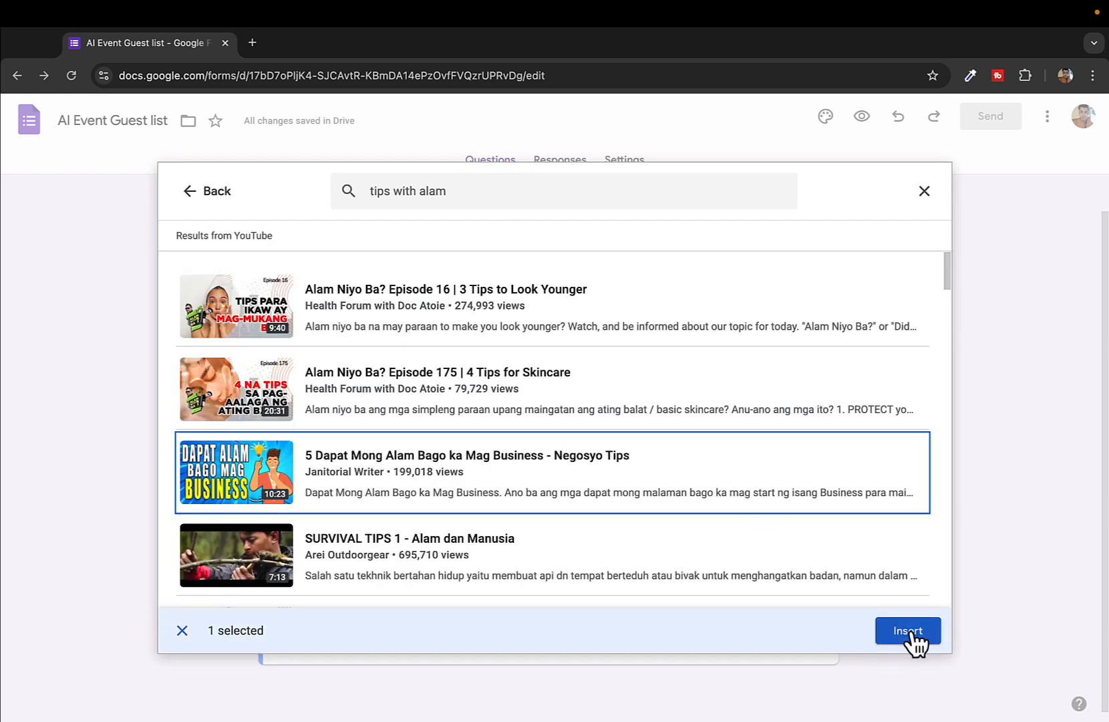
{"action": "left_click", "coordinate": [910, 640]}
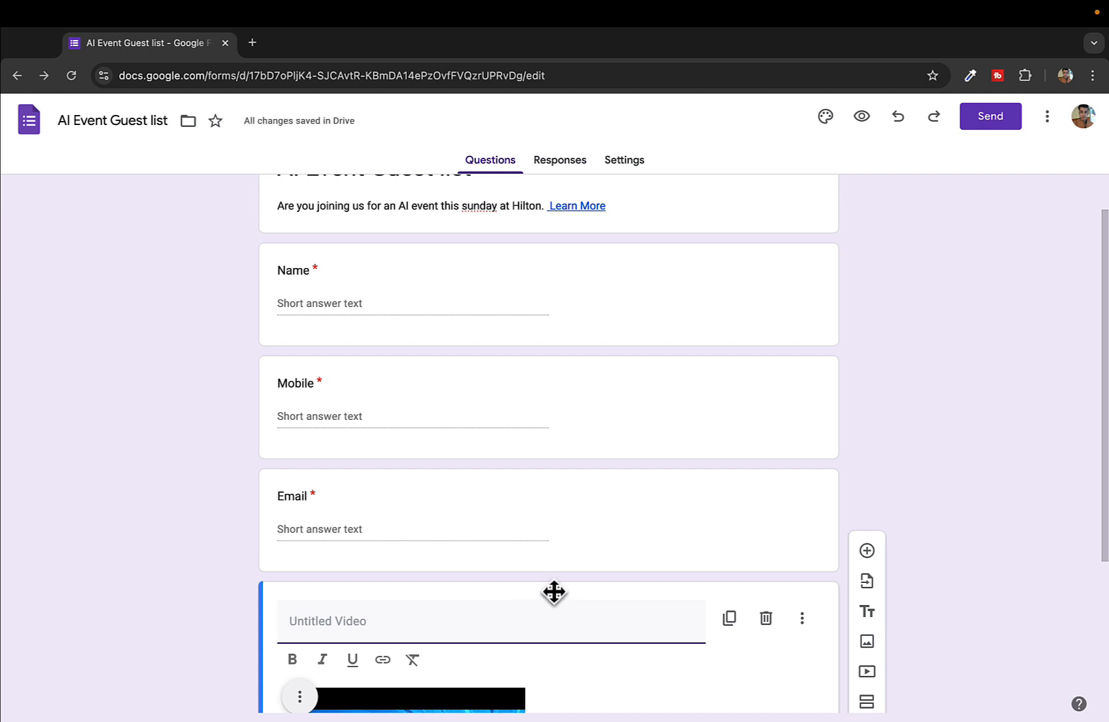
Move the video above the Name question and title it 'Watch the highlights'
{"action": "left_click_drag", "start_coordinate": [542, 558], "coordinate": [538, 314]}
{"action": "left_click", "coordinate": [386, 343]}
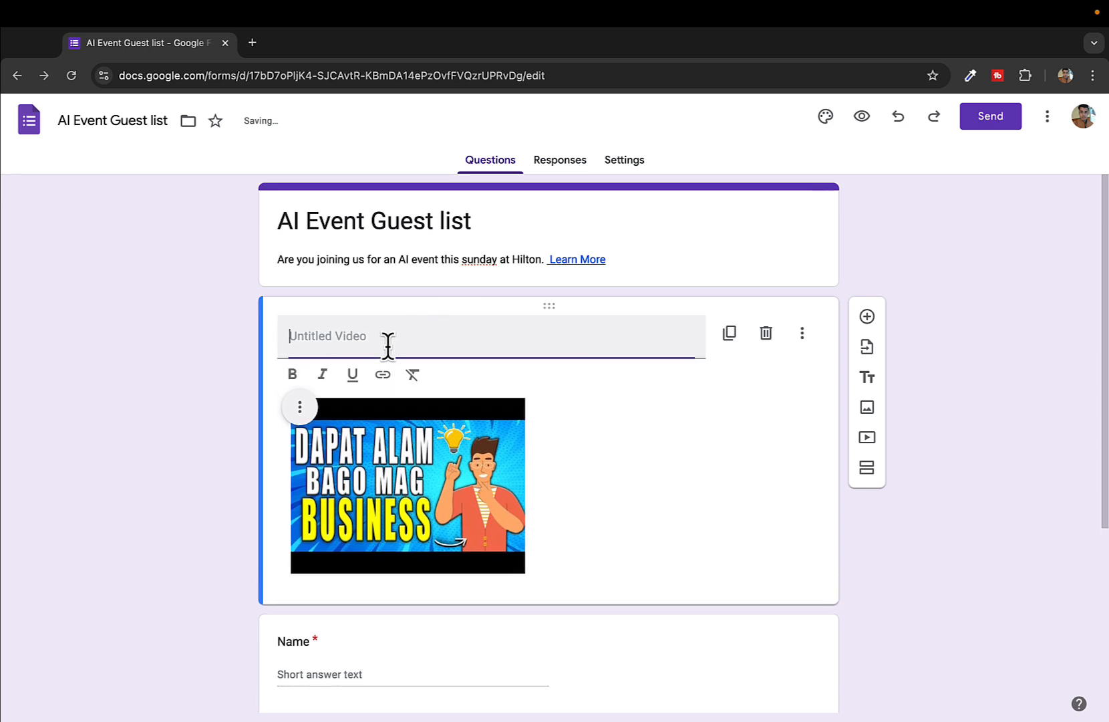
{"action": "type", "text": "Watvch"}
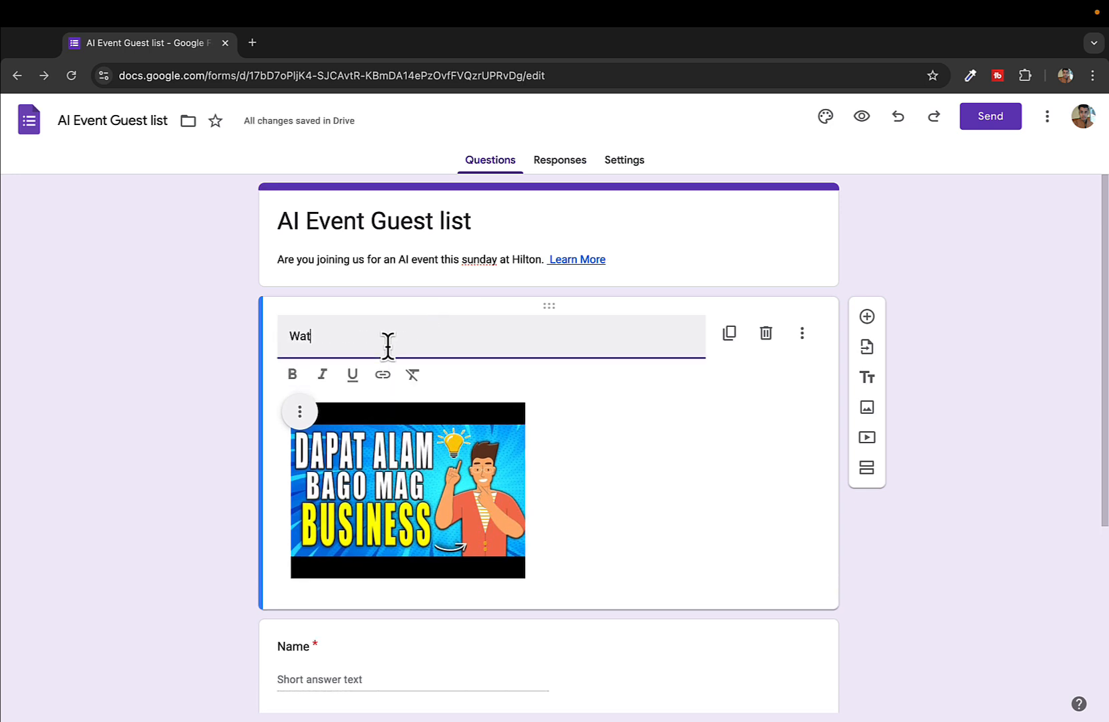
{"action": "key", "text": "BackSpace"}
{"action": "key", "text": "BackSpace"}
{"action": "key", "text": "BackSpace"}
{"action": "key", "text": "BackSpace"}
{"action": "type", "text": "ch the high"}
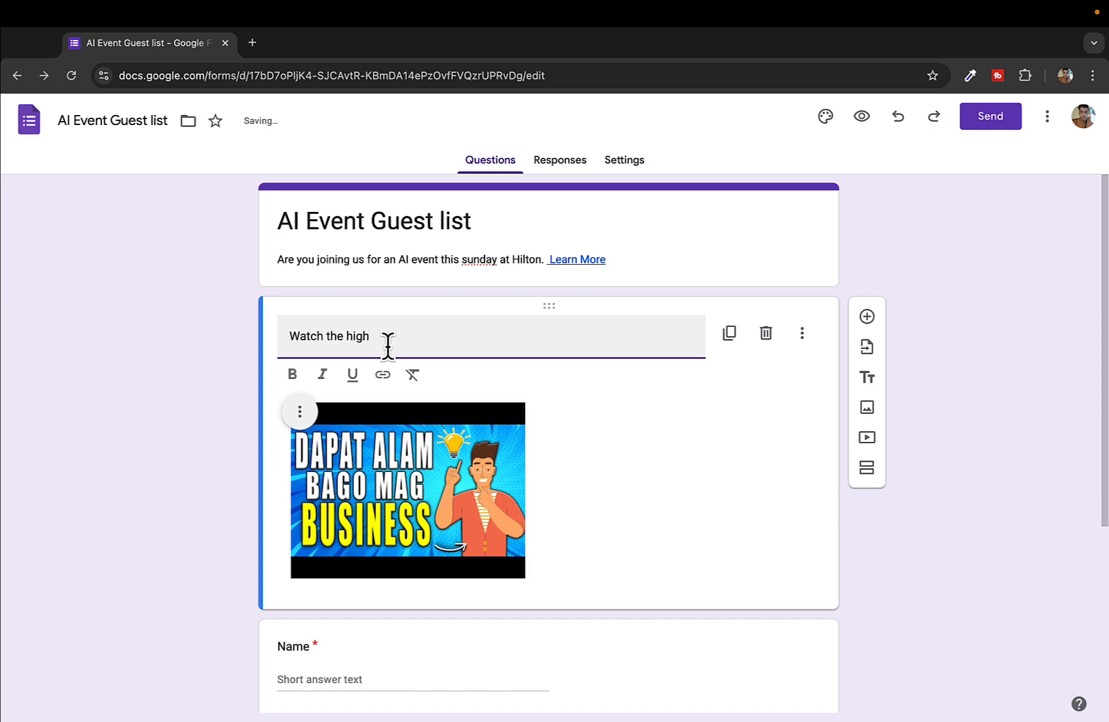
{"action": "type", "text": "lighte"}
{"action": "left_click", "coordinate": [691, 472]}
{"action": "scroll", "coordinate": [719, 475], "scroll_direction": "down", "scroll_amount": 3}
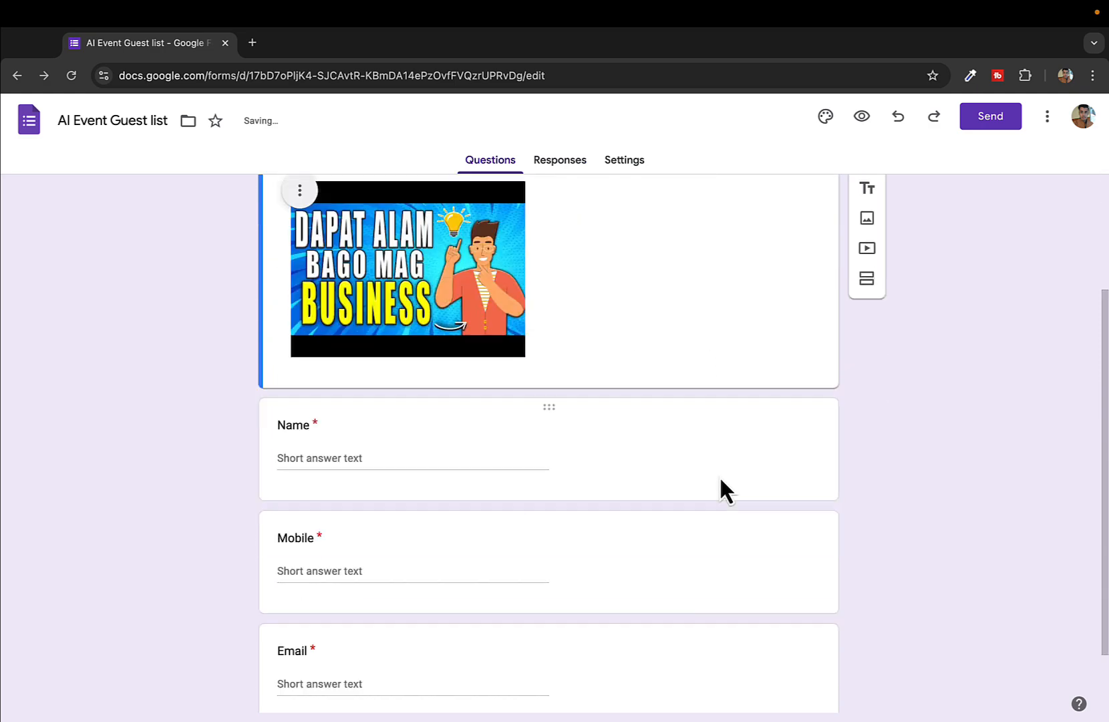
{"action": "scroll", "coordinate": [719, 476], "scroll_direction": "up", "scroll_amount": 3}
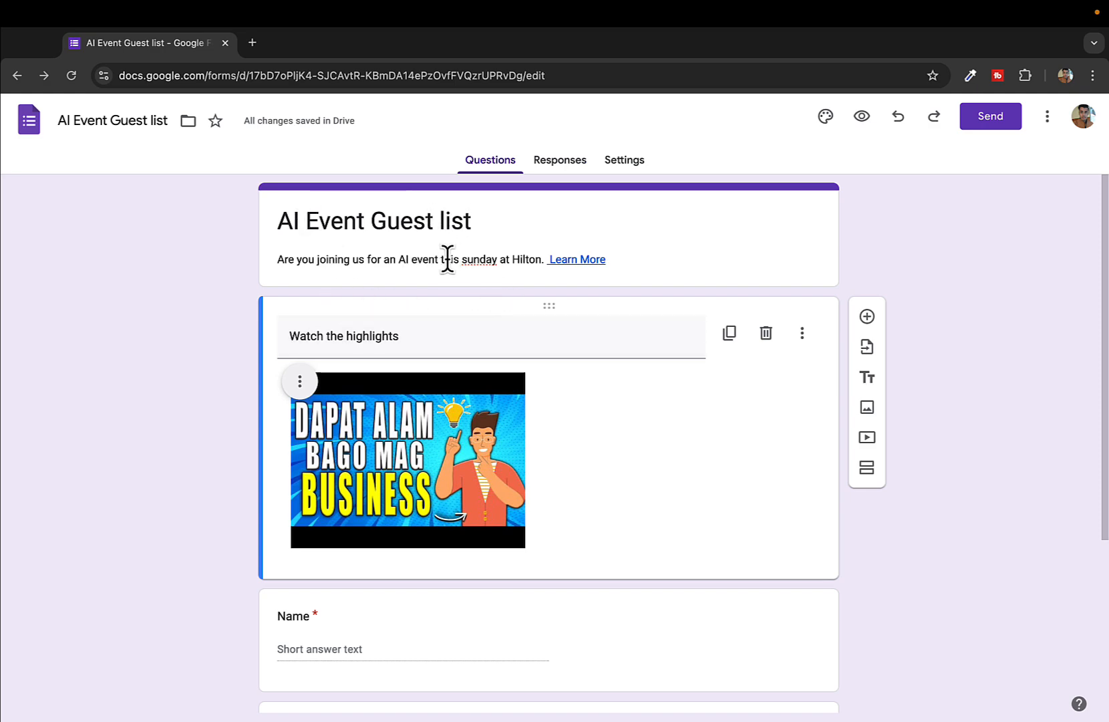
{"action": "scroll", "coordinate": [522, 334], "scroll_direction": "down", "scroll_amount": 4}
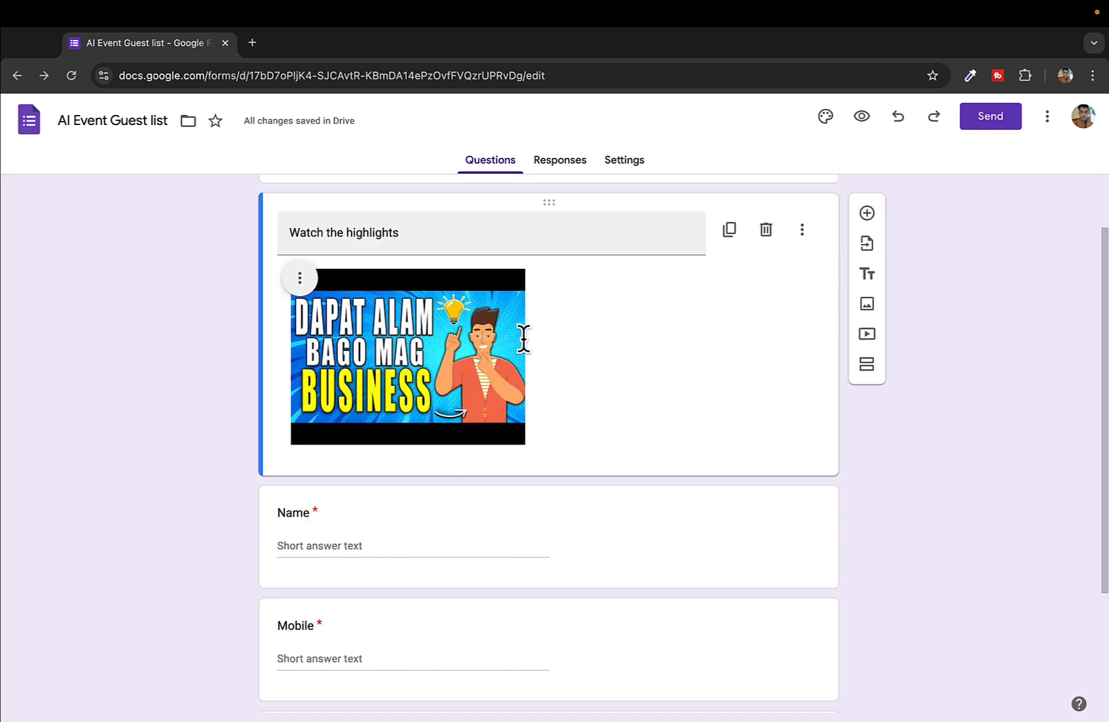
{"action": "scroll", "coordinate": [525, 339], "scroll_direction": "up", "scroll_amount": 2}
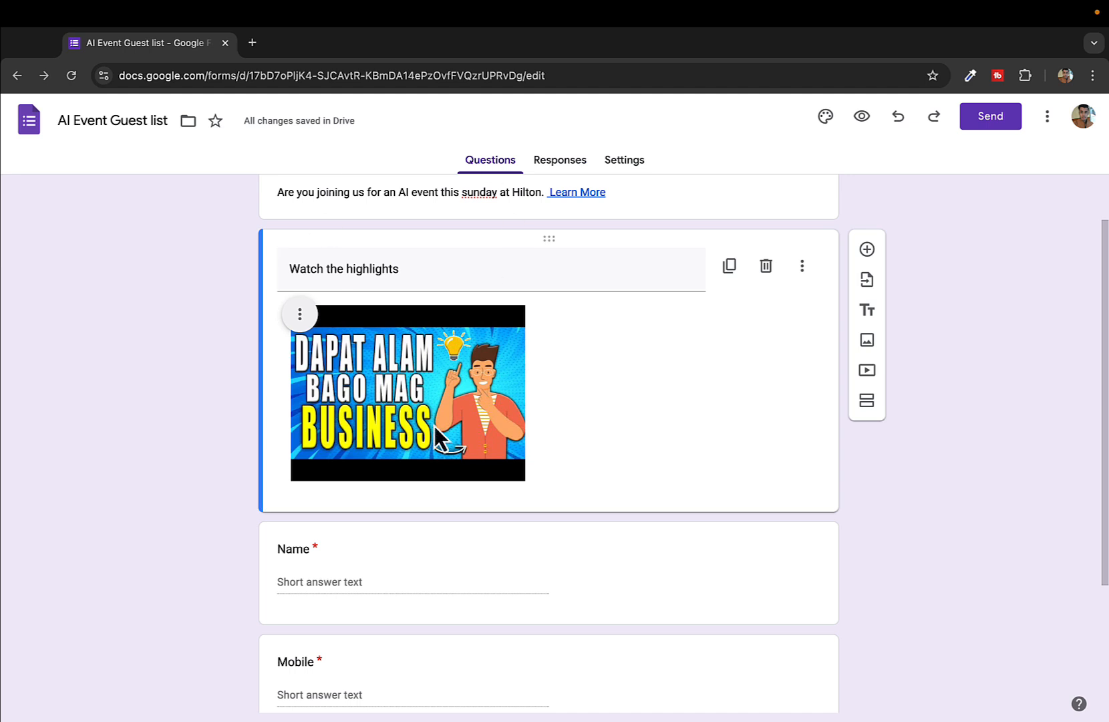
{"action": "scroll", "coordinate": [538, 361], "scroll_direction": "down", "scroll_amount": 5}
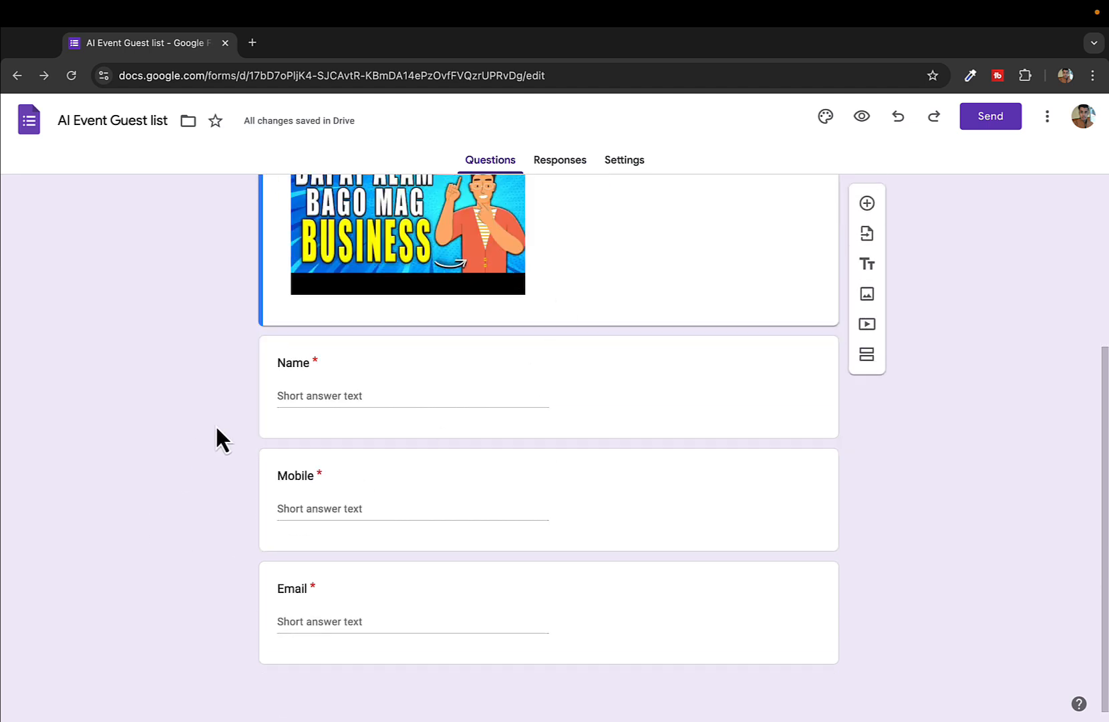
{"action": "left_click_drag", "start_coordinate": [238, 374], "coordinate": [357, 496]}
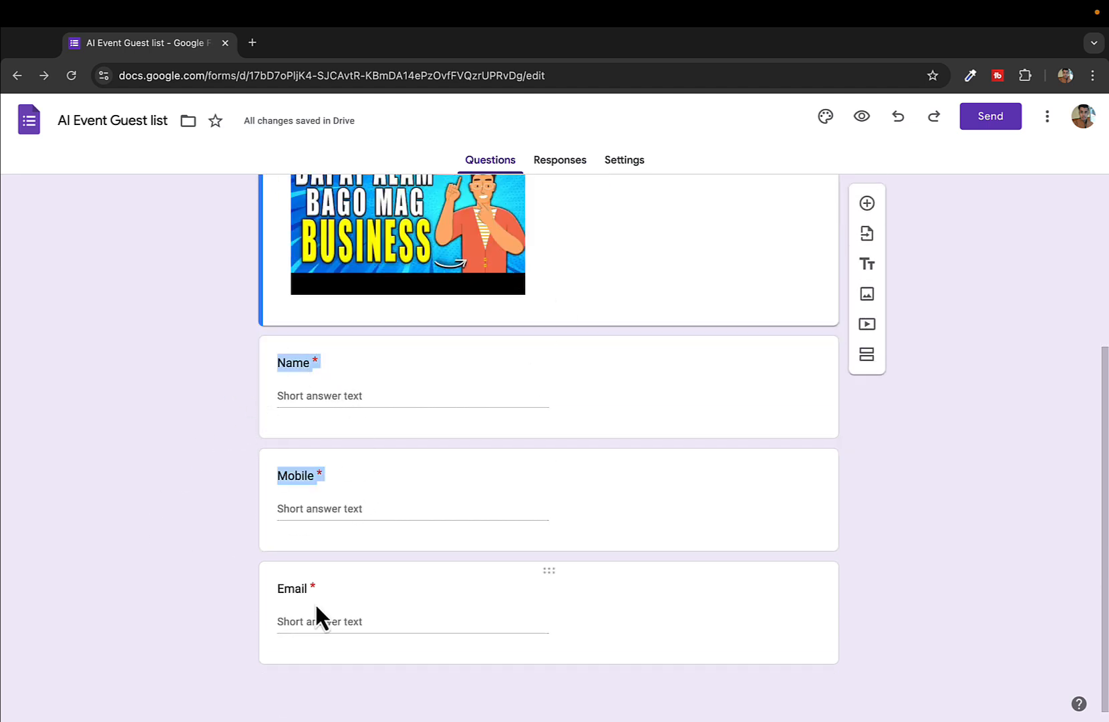
{"action": "left_click", "coordinate": [292, 591]}
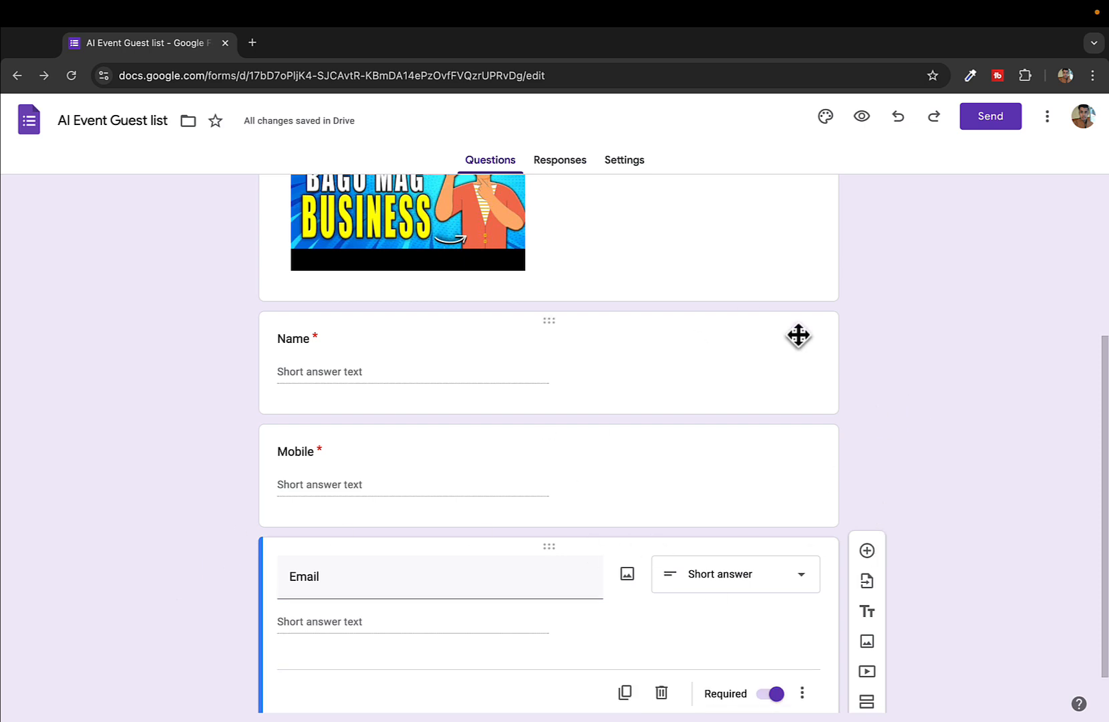
{"action": "scroll", "coordinate": [879, 397], "scroll_direction": "up", "scroll_amount": 5}
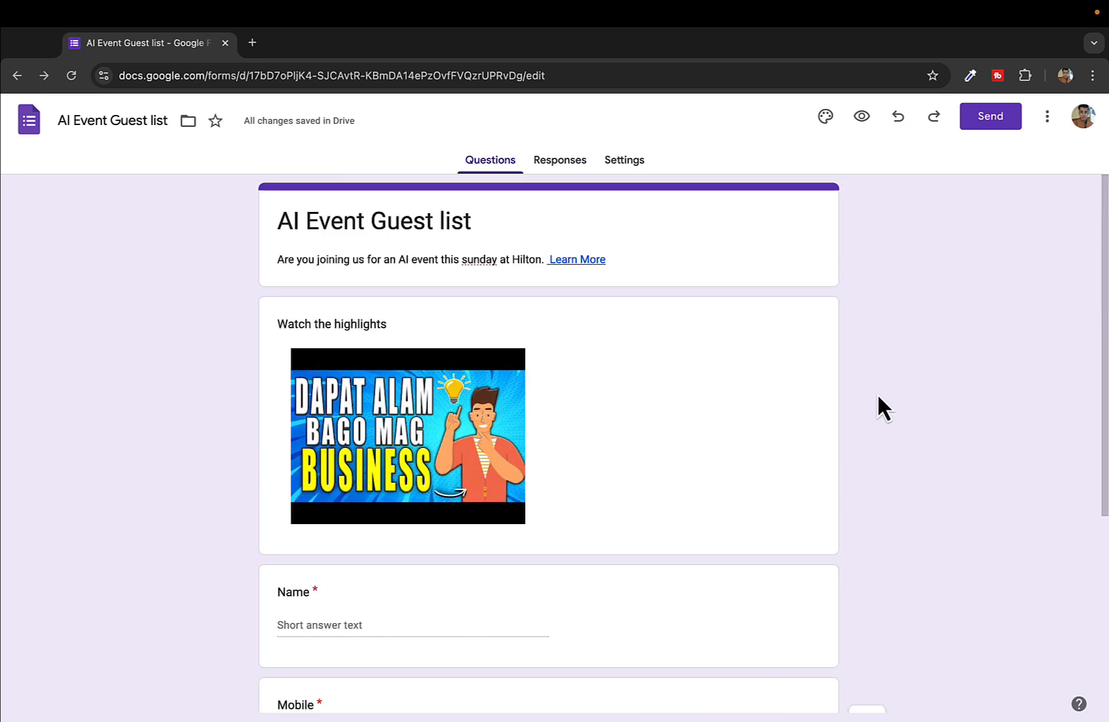
Link responses to a new spreadsheet with the default name 'AI Event Guest list (Responses)'
{"action": "left_click", "coordinate": [557, 162]}
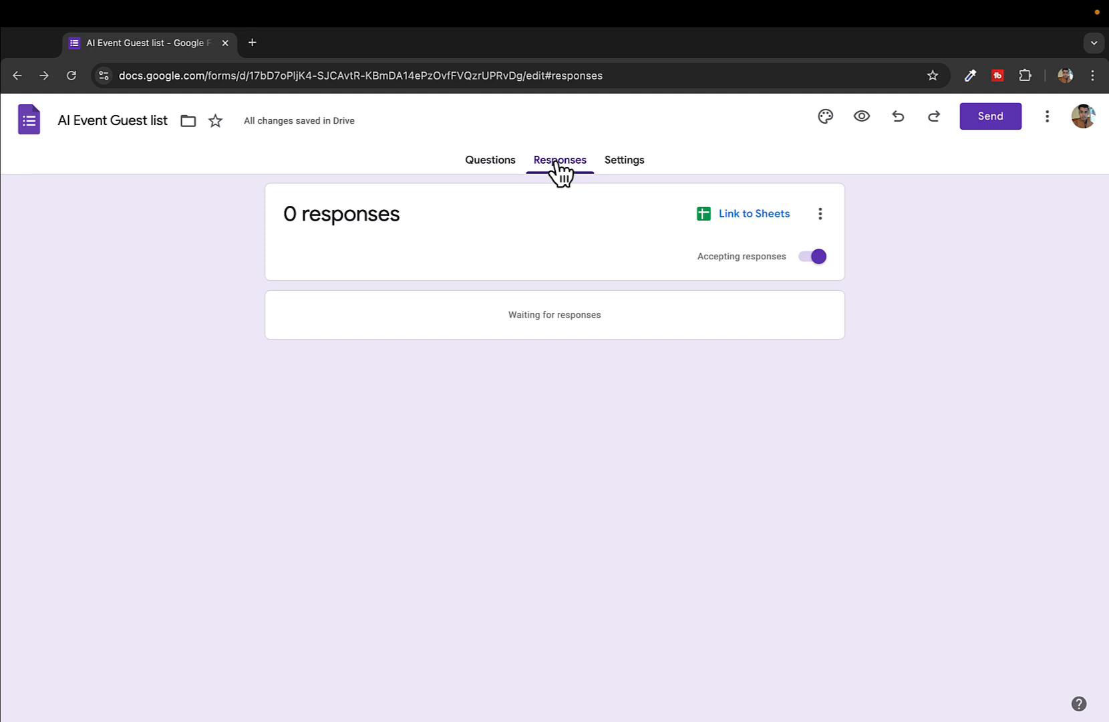
{"action": "left_click", "coordinate": [744, 230]}
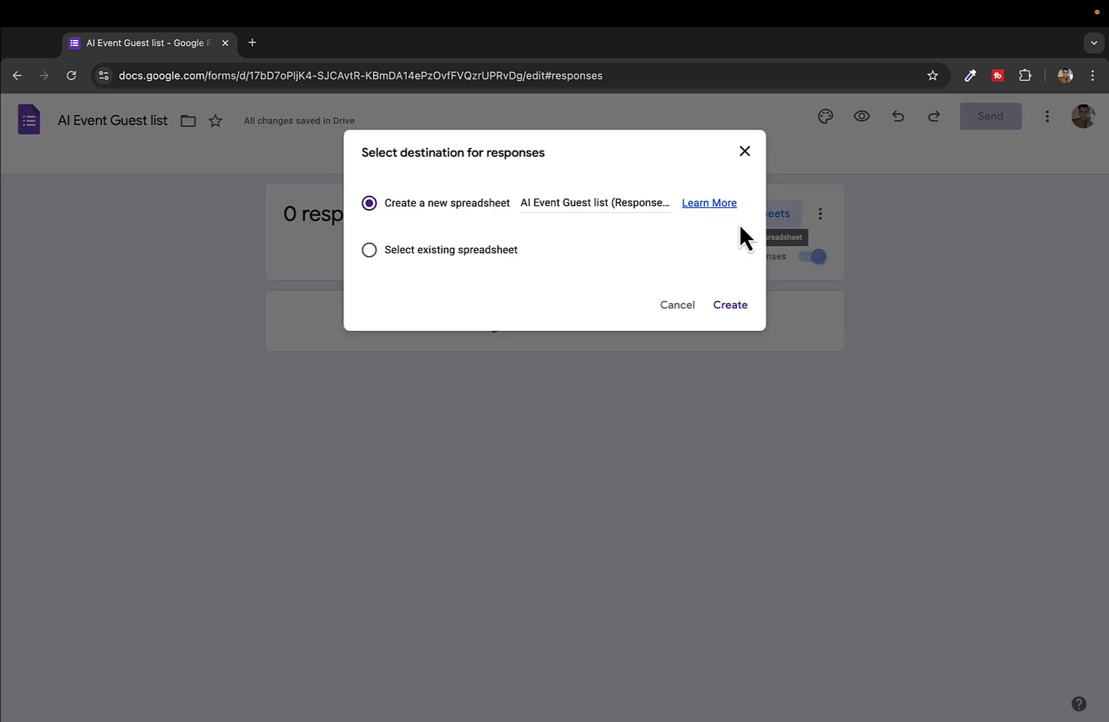
{"action": "left_click", "coordinate": [605, 202]}
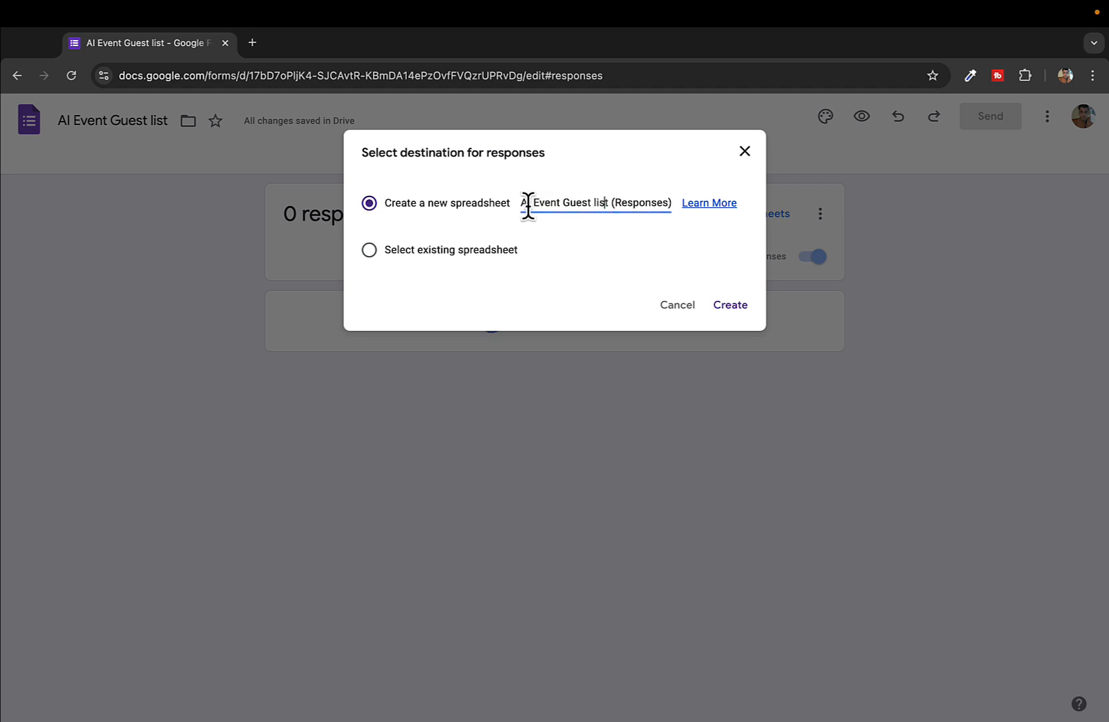
{"action": "left_click_drag", "start_coordinate": [524, 202], "coordinate": [668, 200]}
{"action": "left_click", "coordinate": [674, 246]}
{"action": "left_click", "coordinate": [731, 304]}
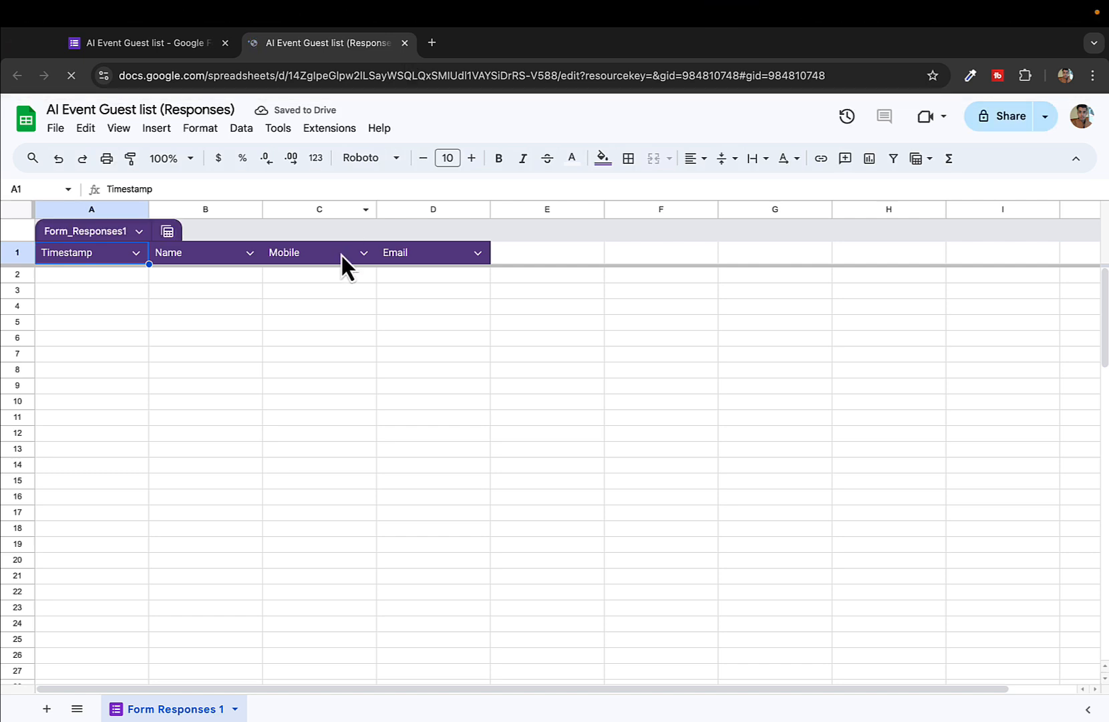
Check cells A2 and B2 of the empty Form Responses 1 sheet, then close its tab
{"action": "left_click", "coordinate": [125, 274]}
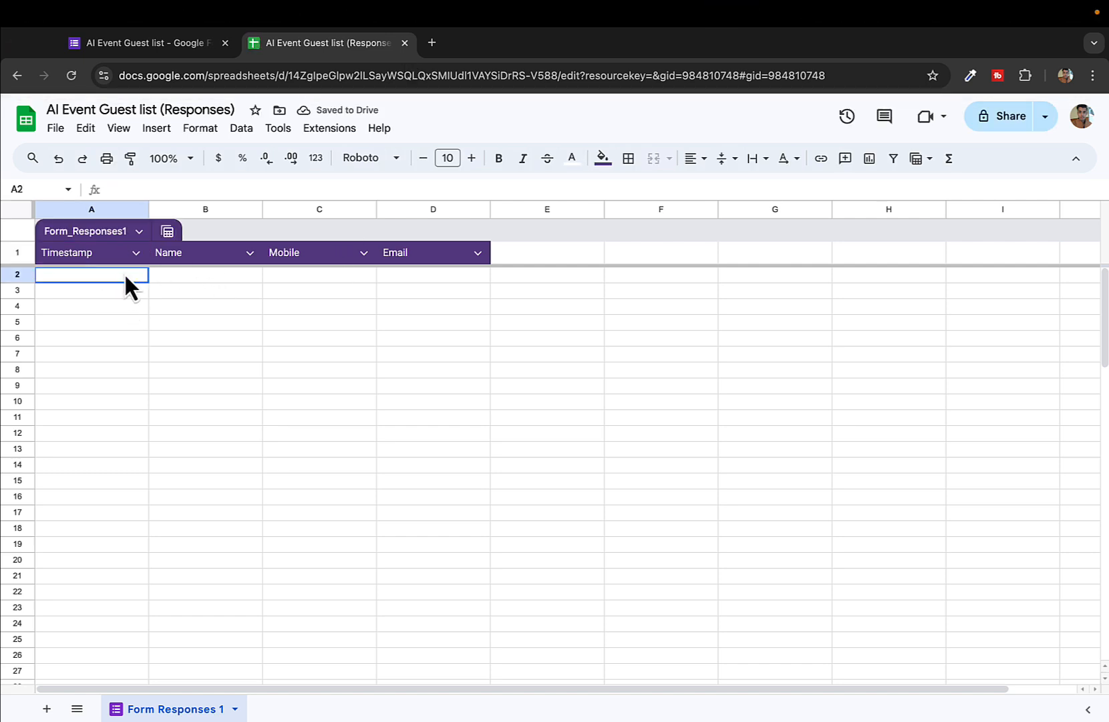
{"action": "left_click", "coordinate": [193, 275]}
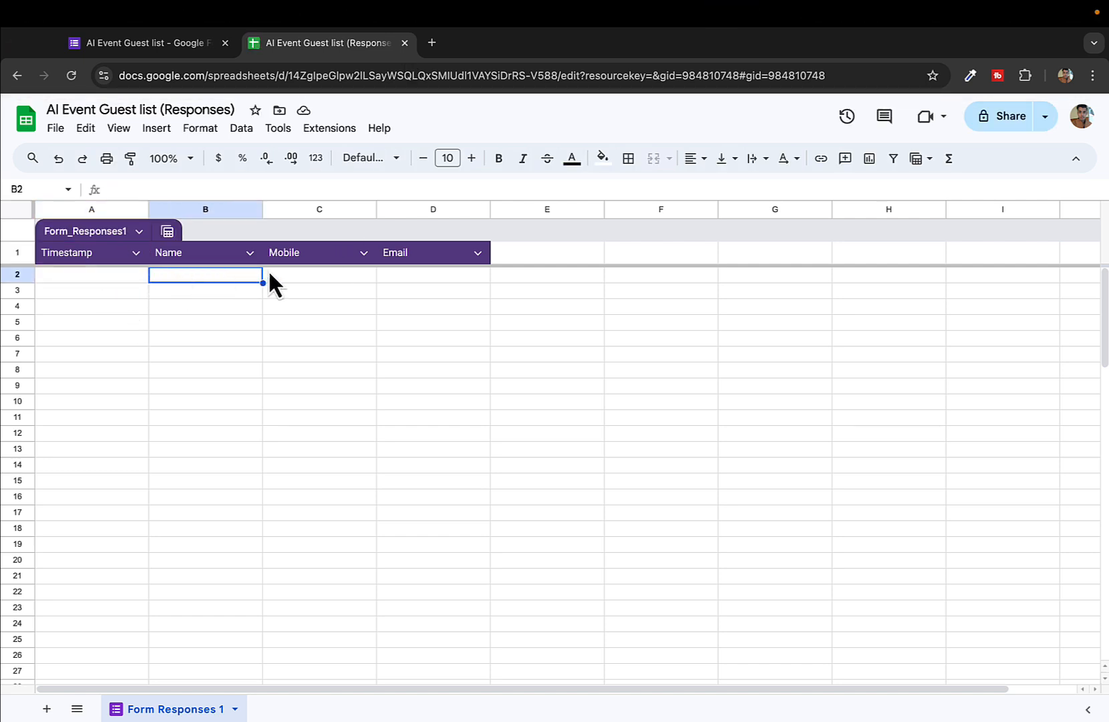
{"action": "left_click", "coordinate": [405, 46]}
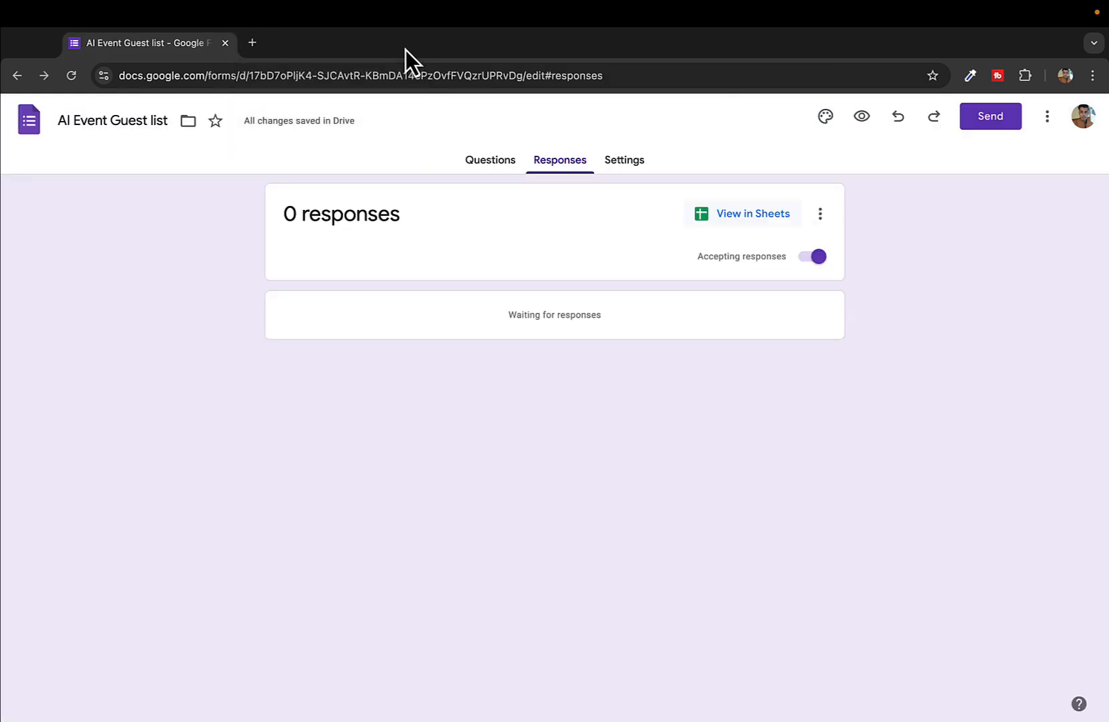
In the Responses settings, check the email collection options and leave them at 'Do not collect'
{"action": "left_click", "coordinate": [621, 162]}
{"action": "scroll", "coordinate": [519, 419], "scroll_direction": "down", "scroll_amount": 2}
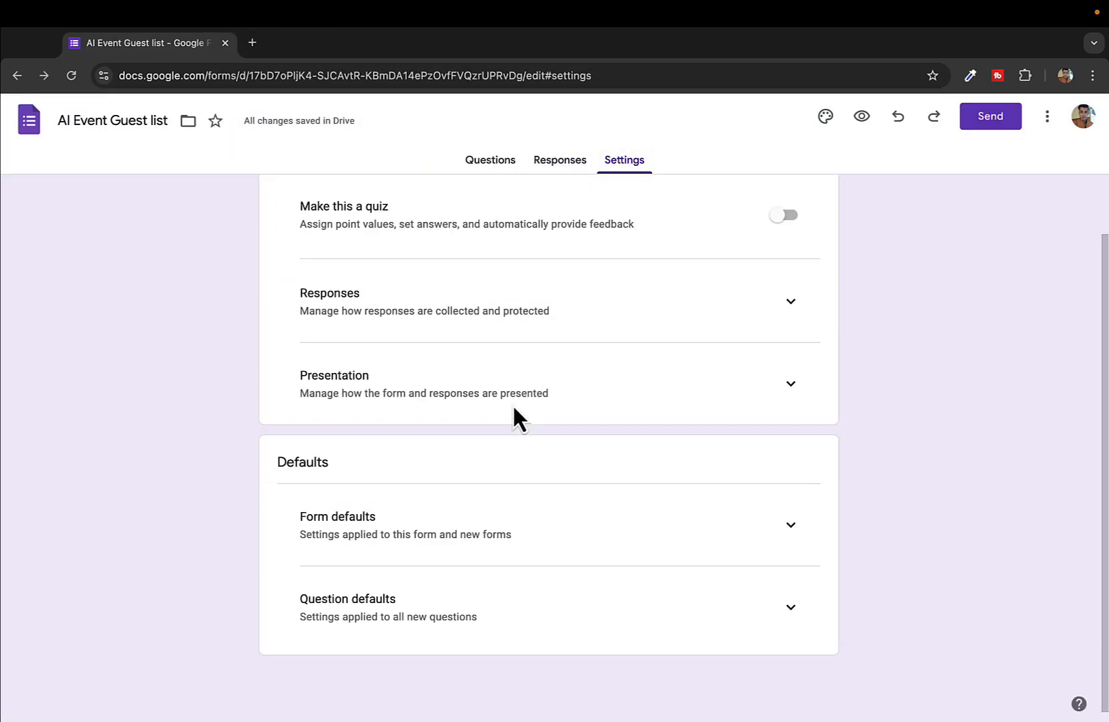
{"action": "left_click", "coordinate": [788, 302]}
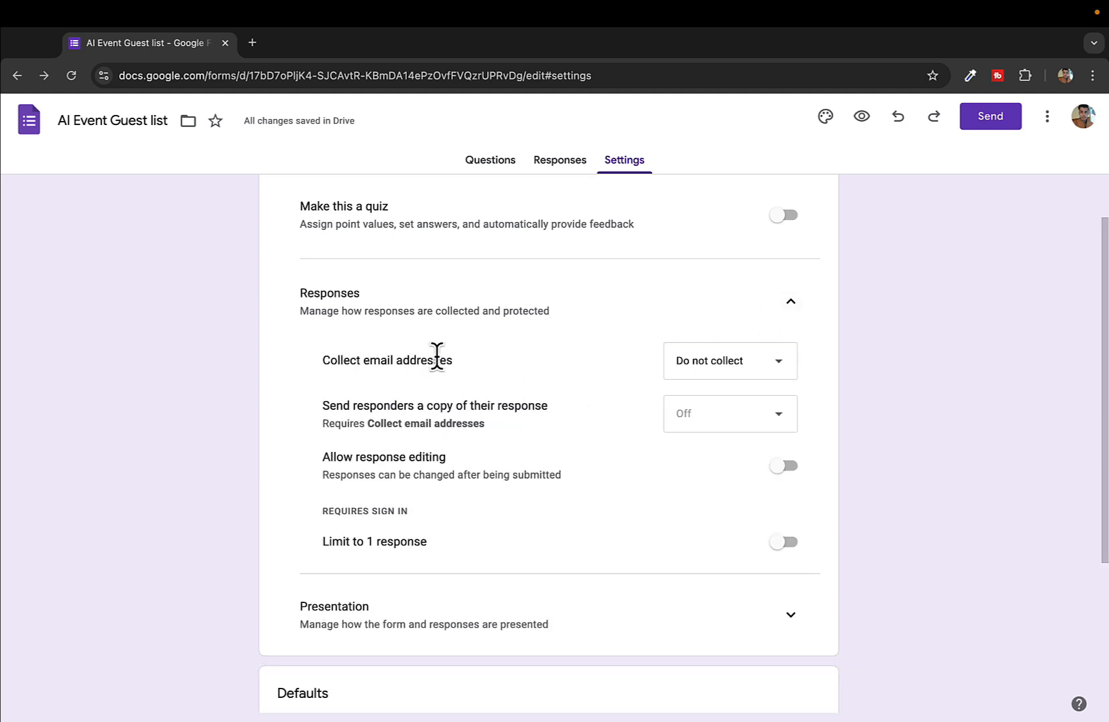
{"action": "triple_click", "coordinate": [399, 361]}
{"action": "left_click", "coordinate": [737, 348]}
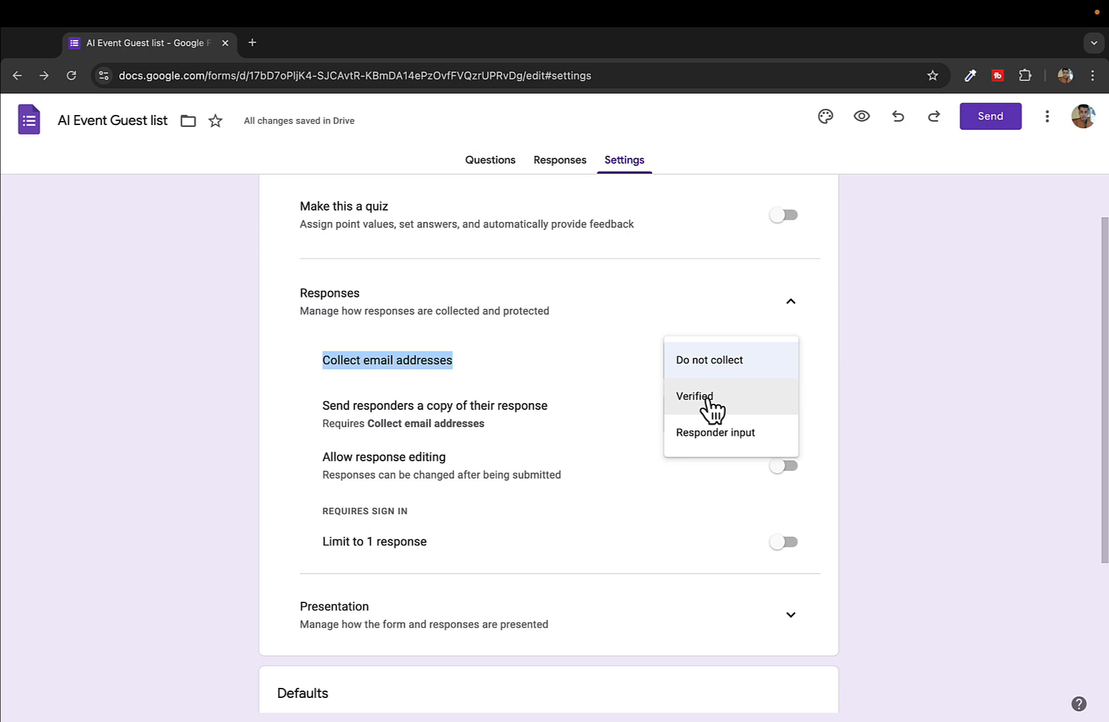
{"action": "left_click", "coordinate": [604, 372]}
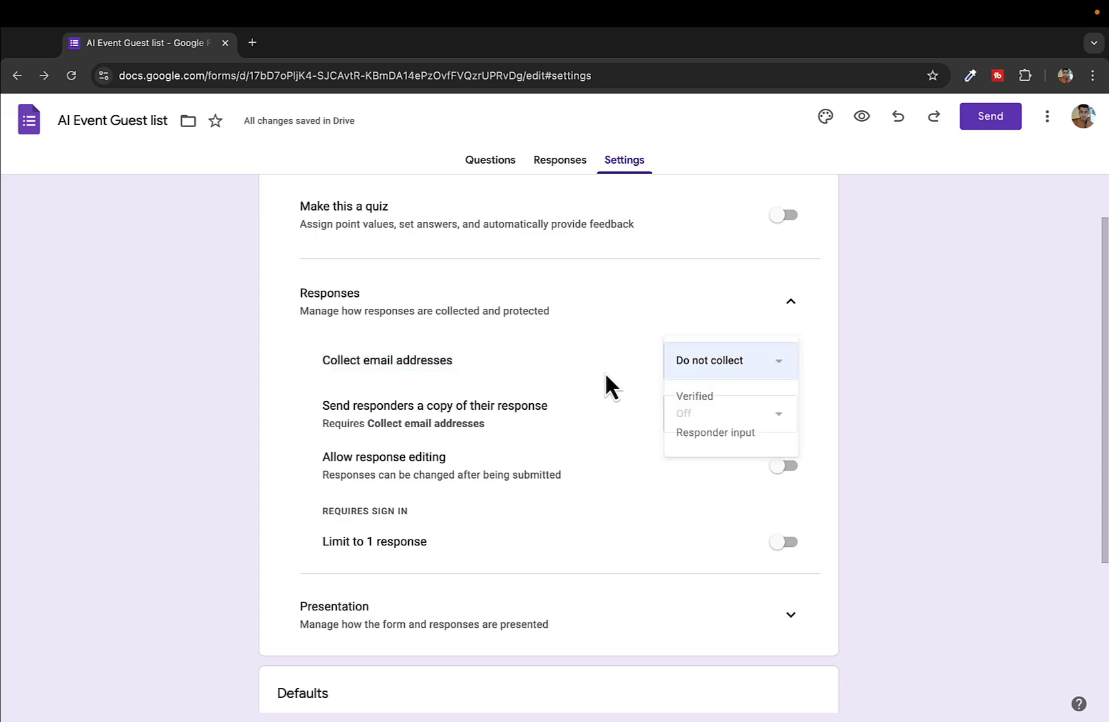
Review the response-copy setting and its email-requirement note, then return to the Questions editor
{"action": "triple_click", "coordinate": [479, 405]}
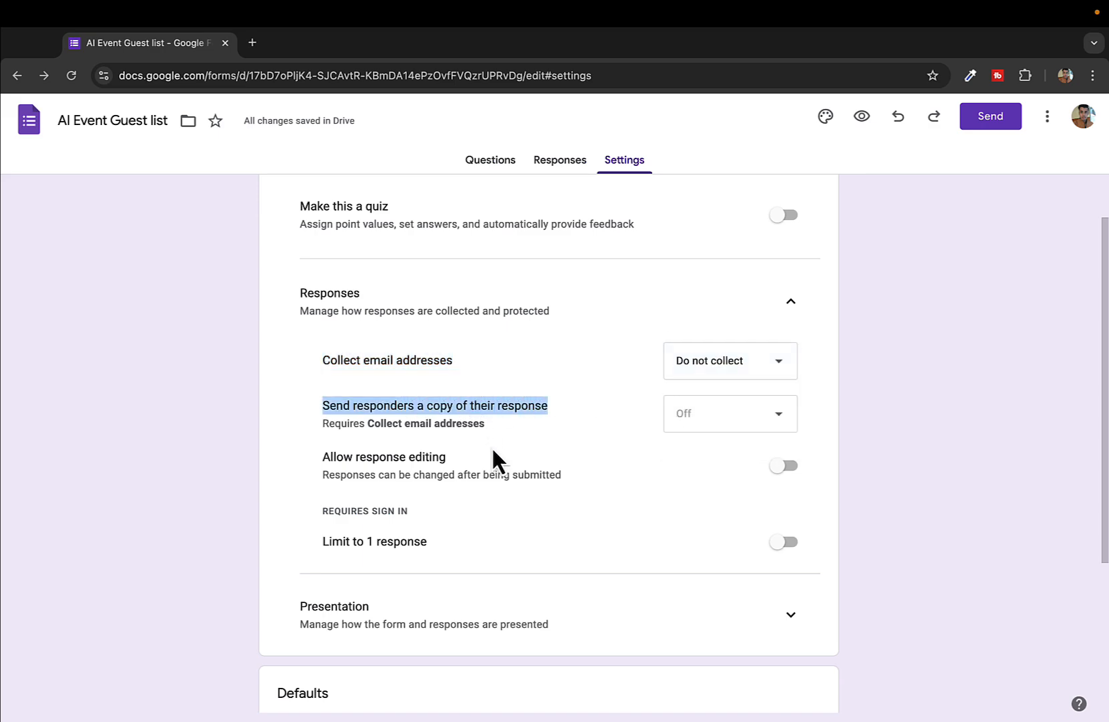
{"action": "triple_click", "coordinate": [514, 428]}
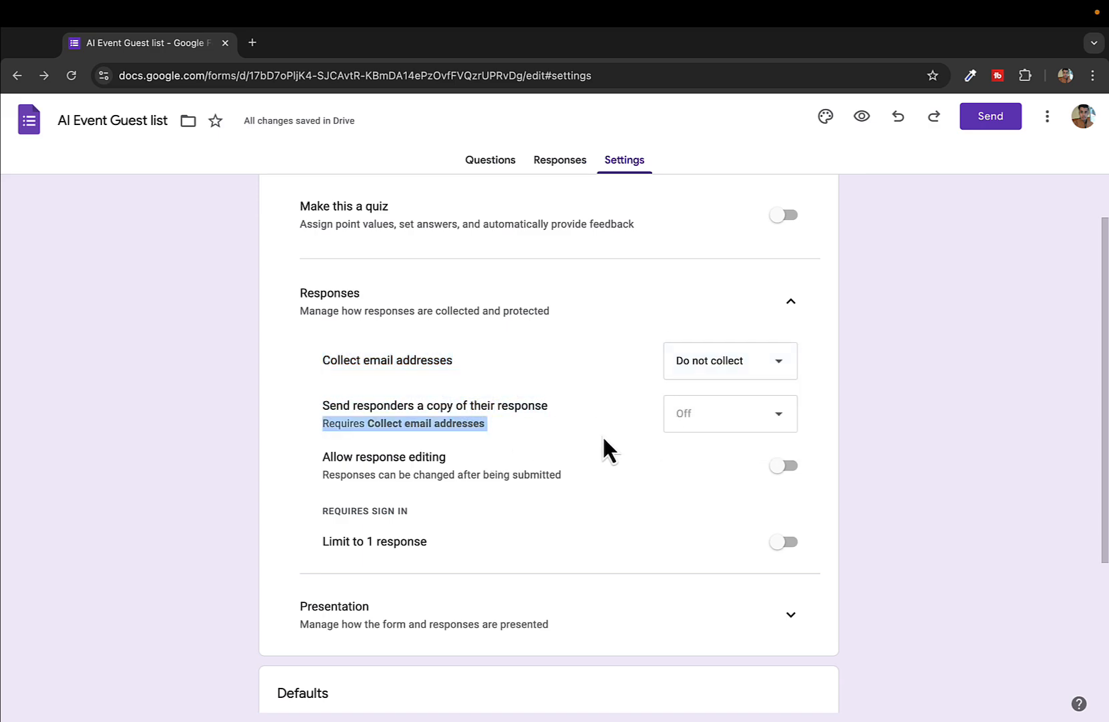
{"action": "scroll", "coordinate": [590, 438], "scroll_direction": "down", "scroll_amount": 1}
{"action": "scroll", "coordinate": [593, 401], "scroll_direction": "up", "scroll_amount": 2}
{"action": "scroll", "coordinate": [593, 401], "scroll_direction": "down", "scroll_amount": 5}
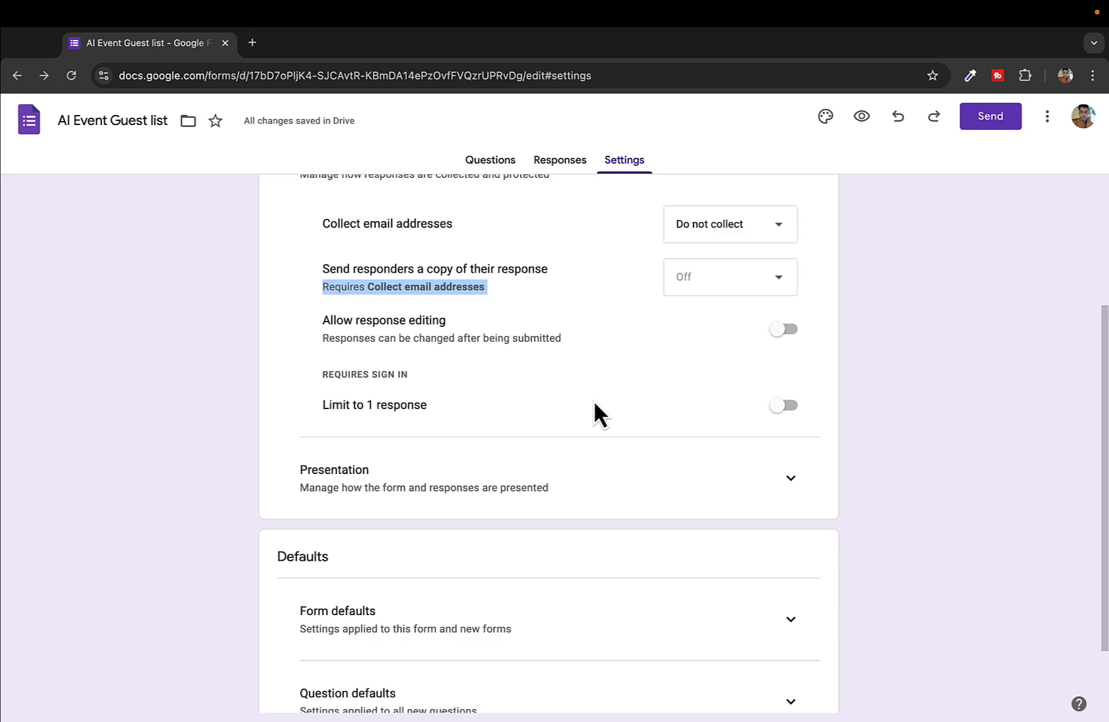
{"action": "scroll", "coordinate": [594, 408], "scroll_direction": "down", "scroll_amount": 2}
{"action": "scroll", "coordinate": [602, 401], "scroll_direction": "up", "scroll_amount": 5}
{"action": "scroll", "coordinate": [621, 528], "scroll_direction": "down", "scroll_amount": 3}
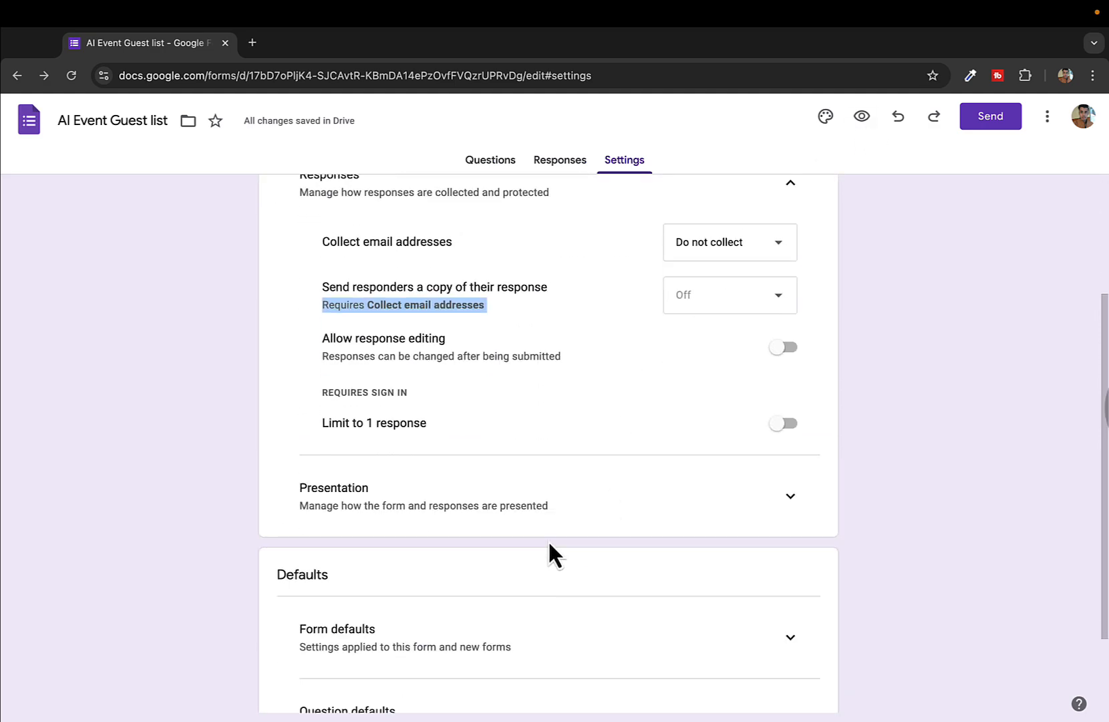
{"action": "scroll", "coordinate": [543, 555], "scroll_direction": "up", "scroll_amount": 1}
{"action": "scroll", "coordinate": [540, 560], "scroll_direction": "down", "scroll_amount": 2}
{"action": "scroll", "coordinate": [538, 568], "scroll_direction": "up", "scroll_amount": 4}
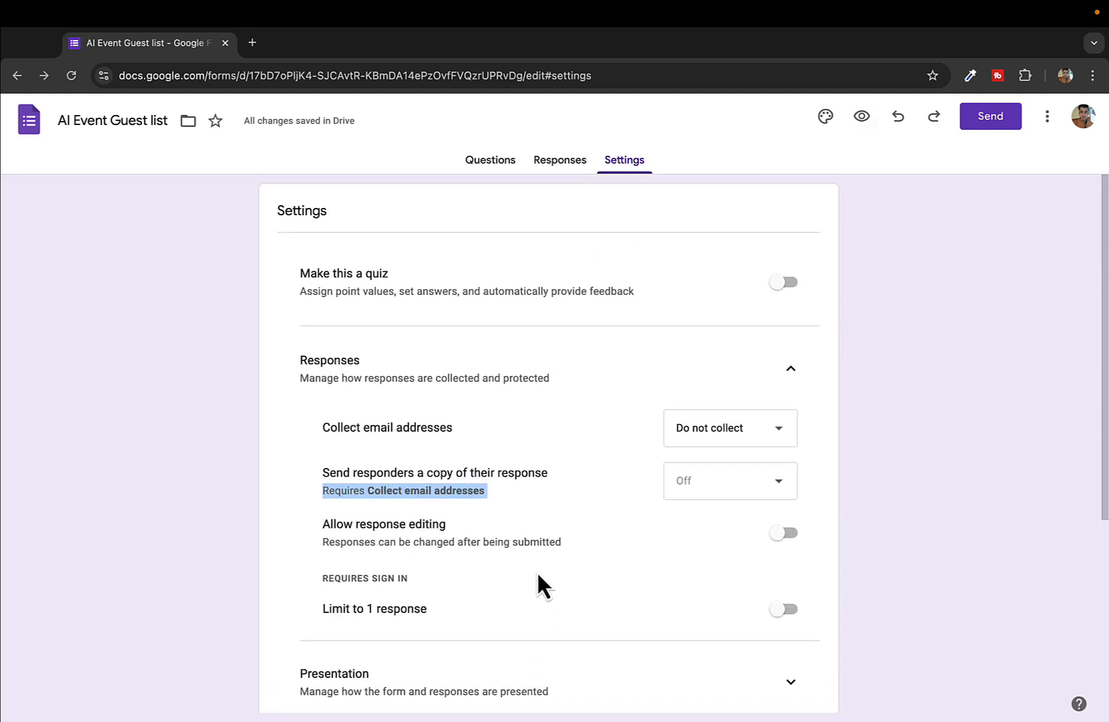
{"action": "left_click", "coordinate": [510, 161]}
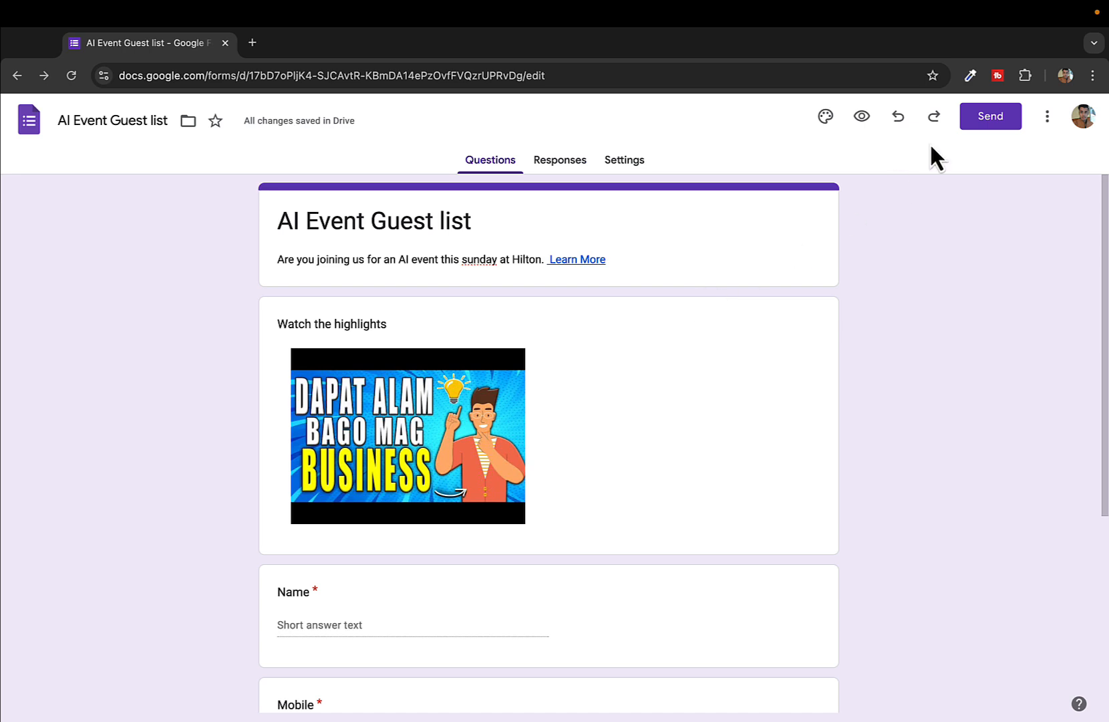
{"action": "left_click", "coordinate": [990, 119]}
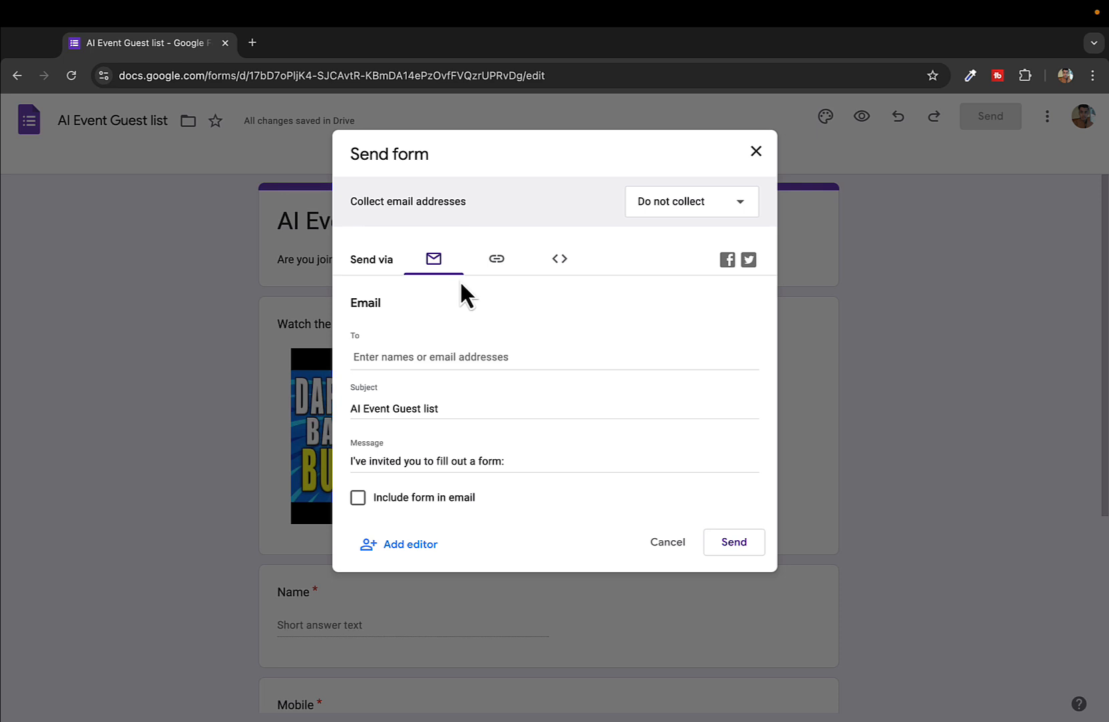
{"action": "left_click", "coordinate": [416, 357]}
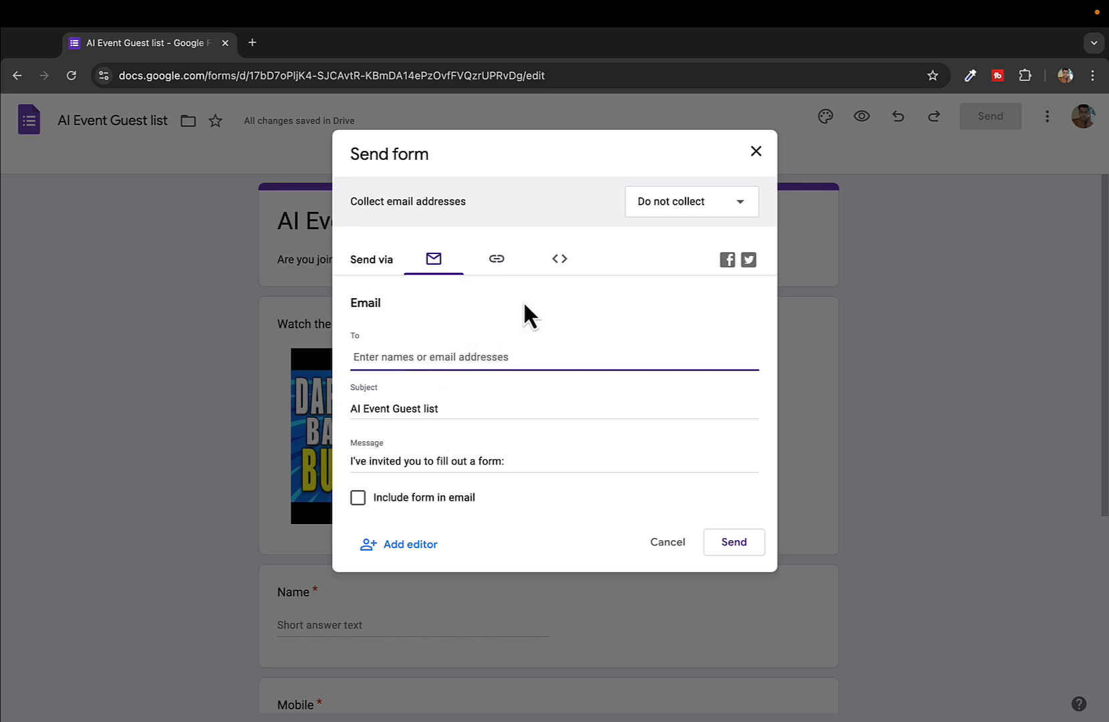
{"action": "left_click", "coordinate": [496, 261]}
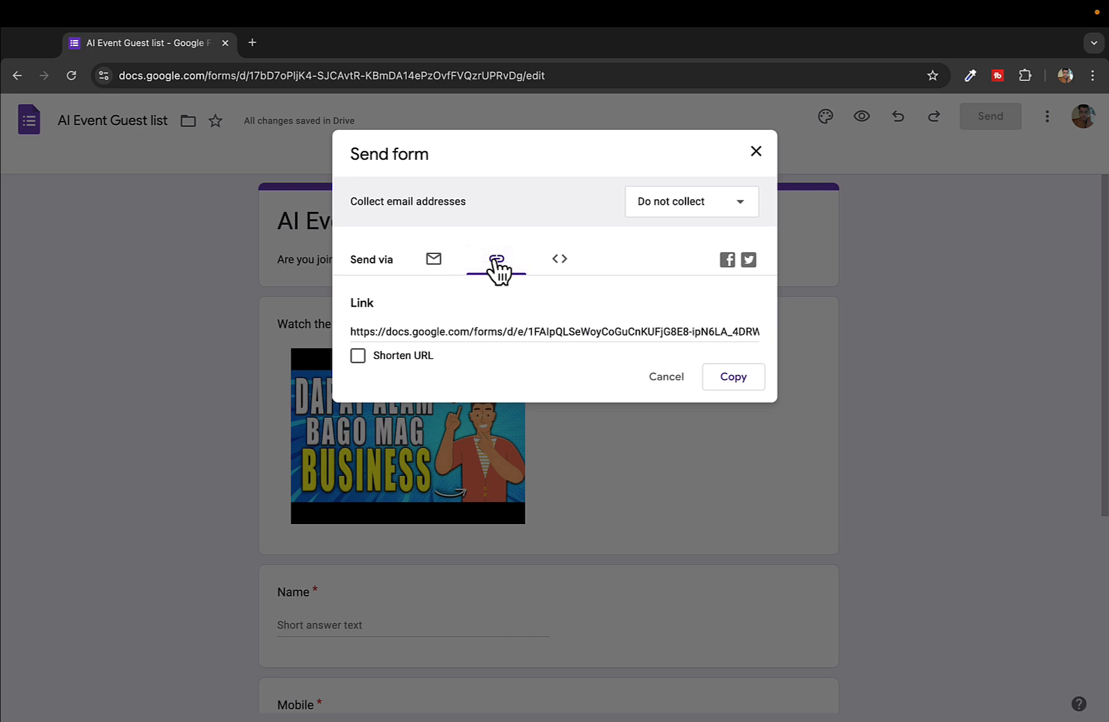
{"action": "left_click_drag", "start_coordinate": [365, 300], "coordinate": [419, 331]}
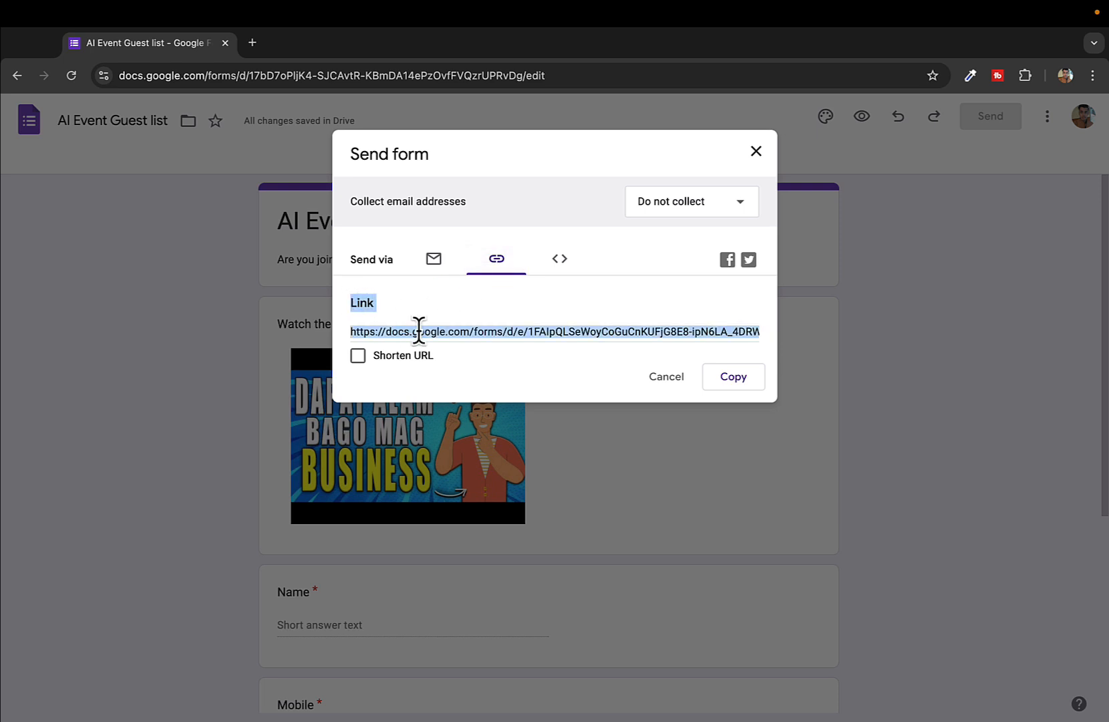
{"action": "left_click", "coordinate": [358, 365]}
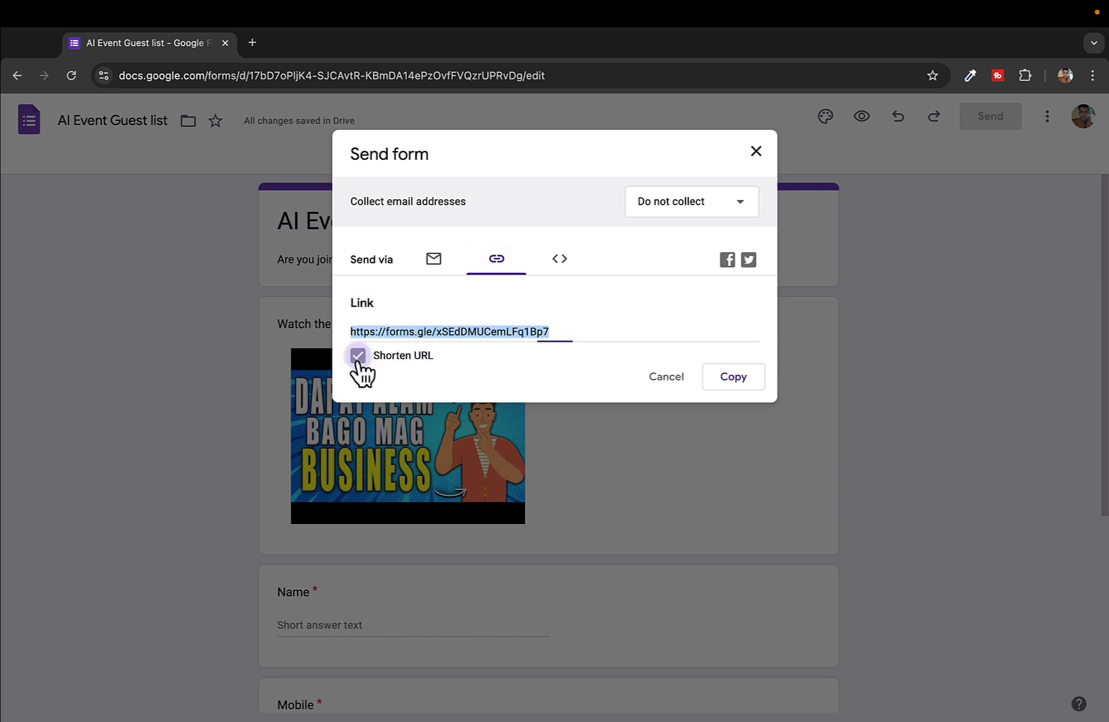
{"action": "left_click", "coordinate": [432, 300]}
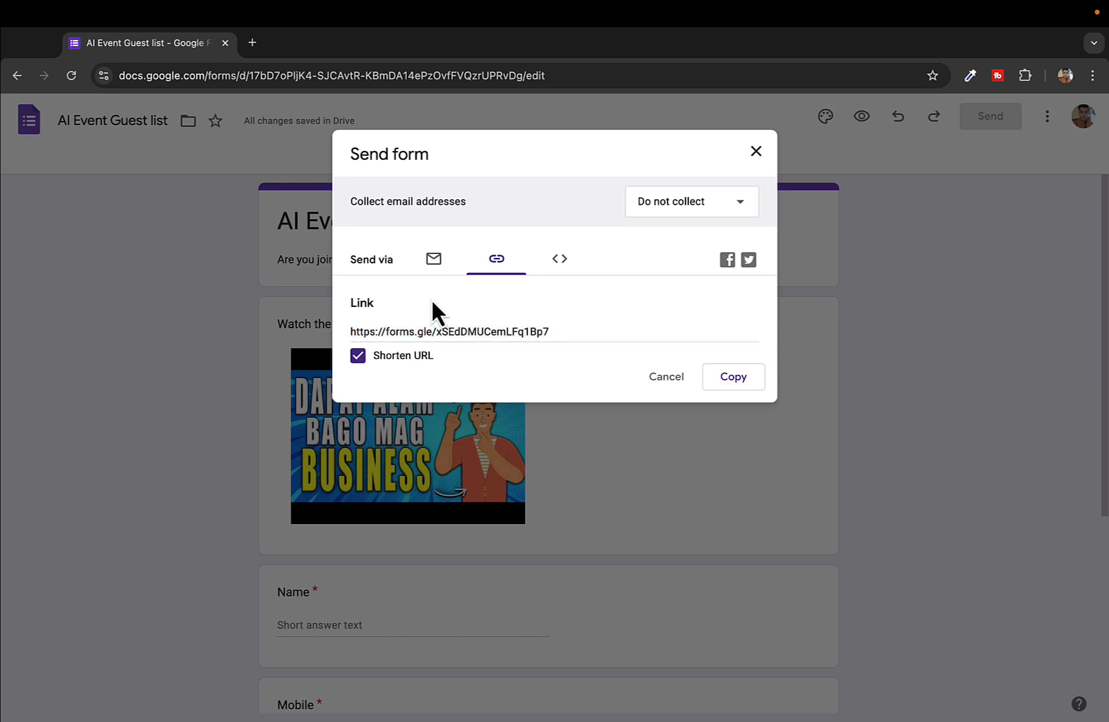
{"action": "left_click", "coordinate": [517, 331]}
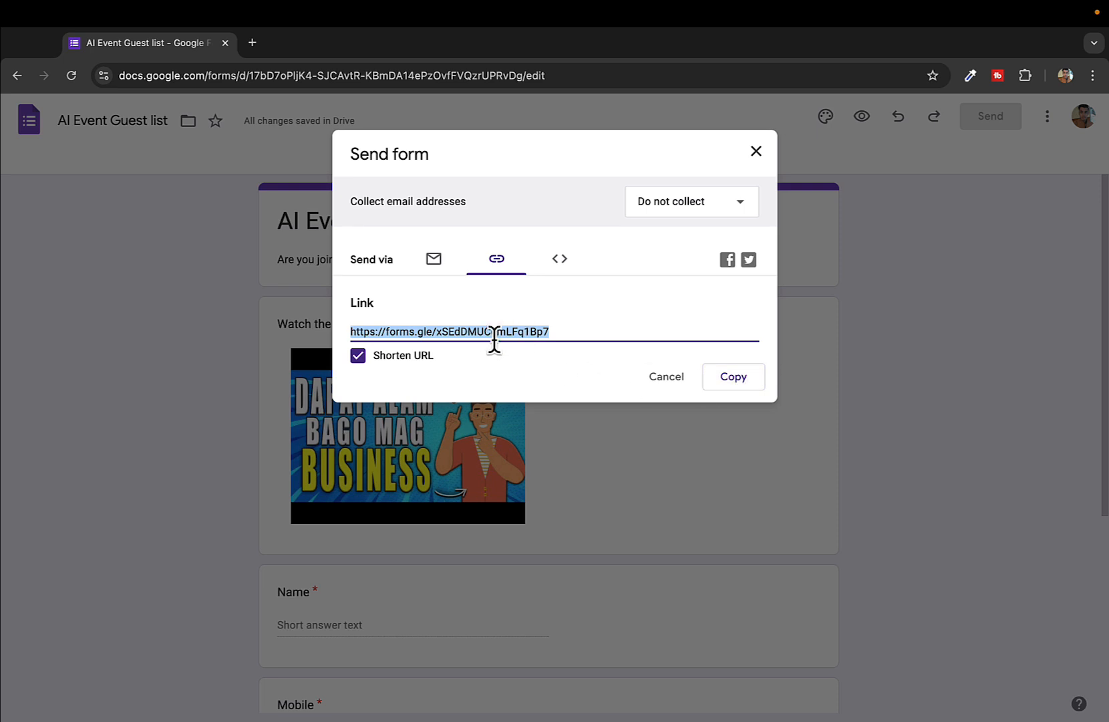
{"action": "left_click", "coordinate": [734, 380]}
Load the forms.gle short link in an Incognito window and scroll through the live AI Event Guest list form
{"action": "key", "text": "super+shift+n"}
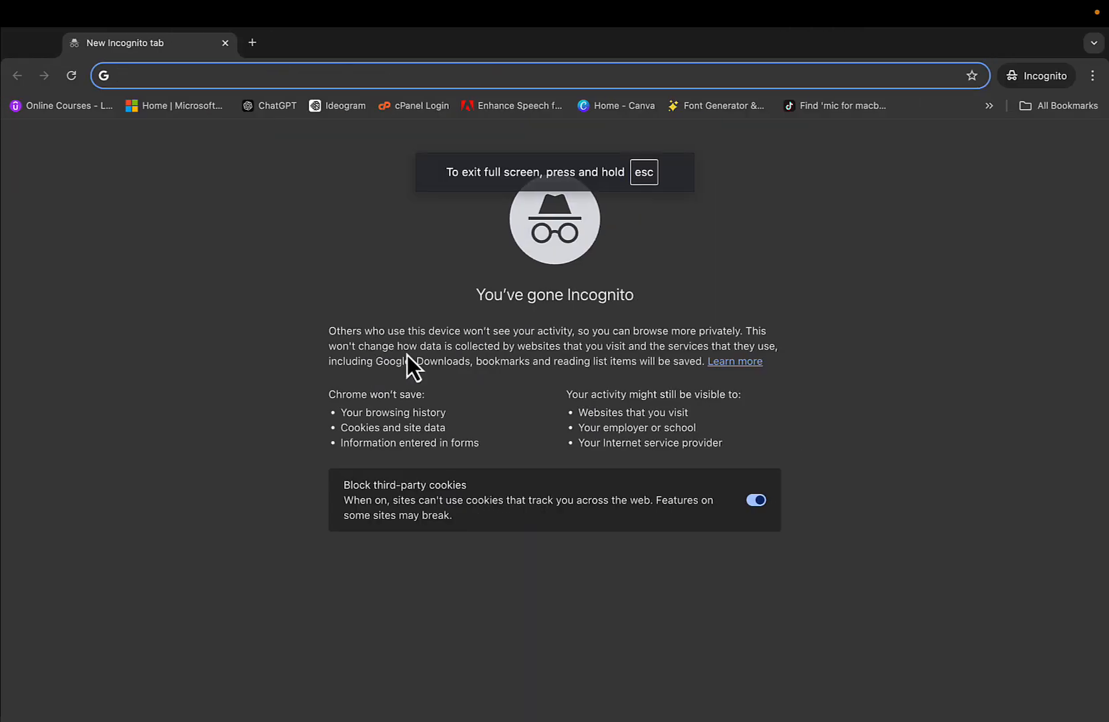
{"action": "key", "text": "super+v"}
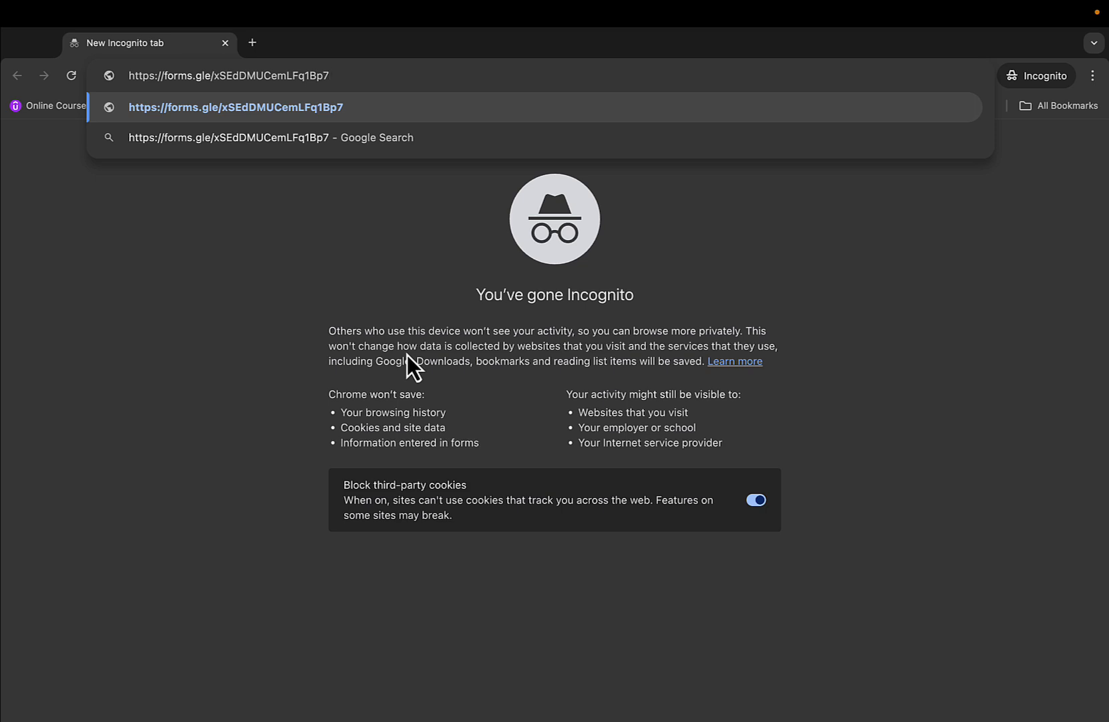
{"action": "key", "text": "Return"}
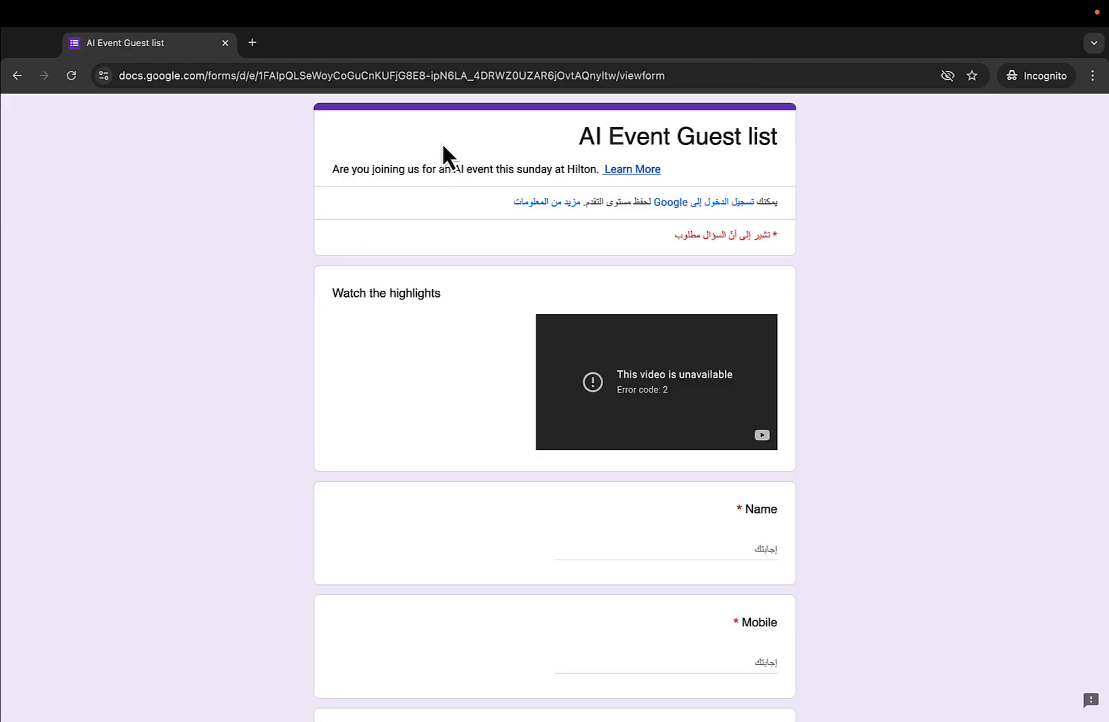
{"action": "triple_click", "coordinate": [570, 134]}
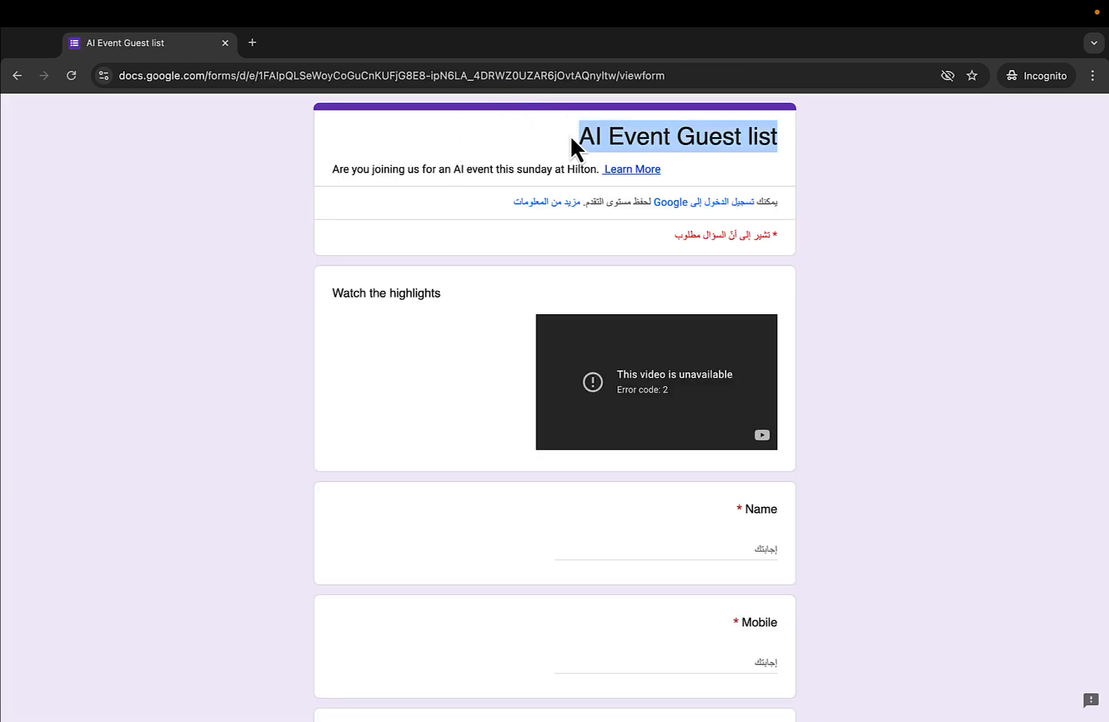
{"action": "scroll", "coordinate": [405, 367], "scroll_direction": "down", "scroll_amount": 4}
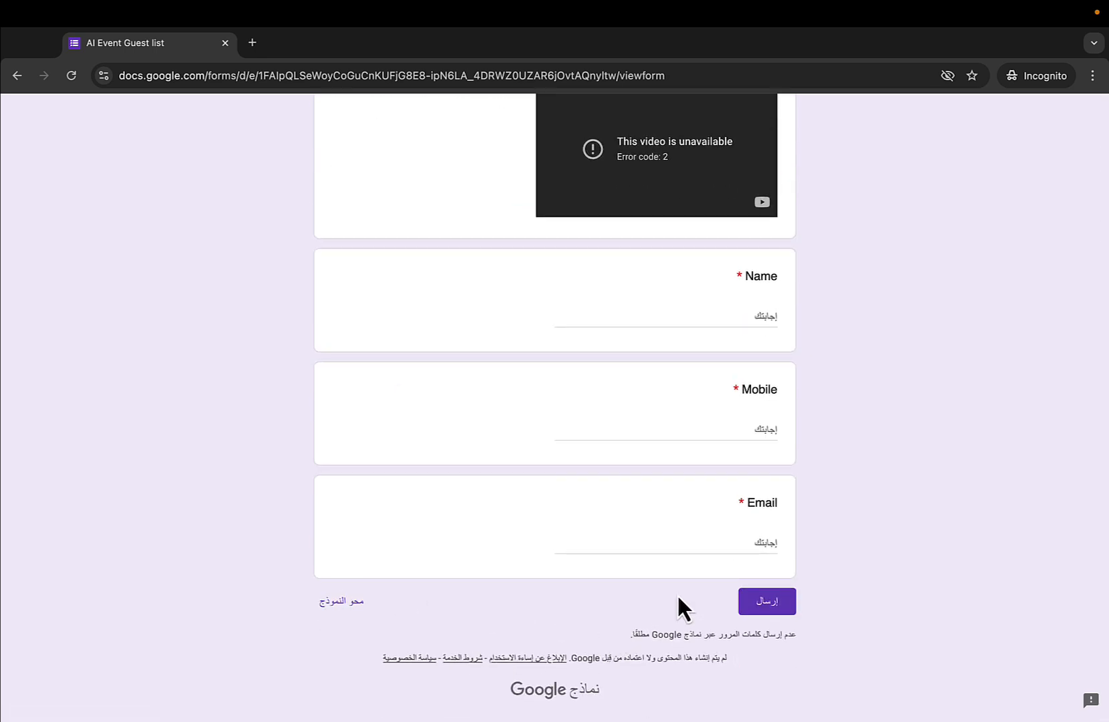
{"action": "scroll", "coordinate": [677, 593], "scroll_direction": "up", "scroll_amount": 4}
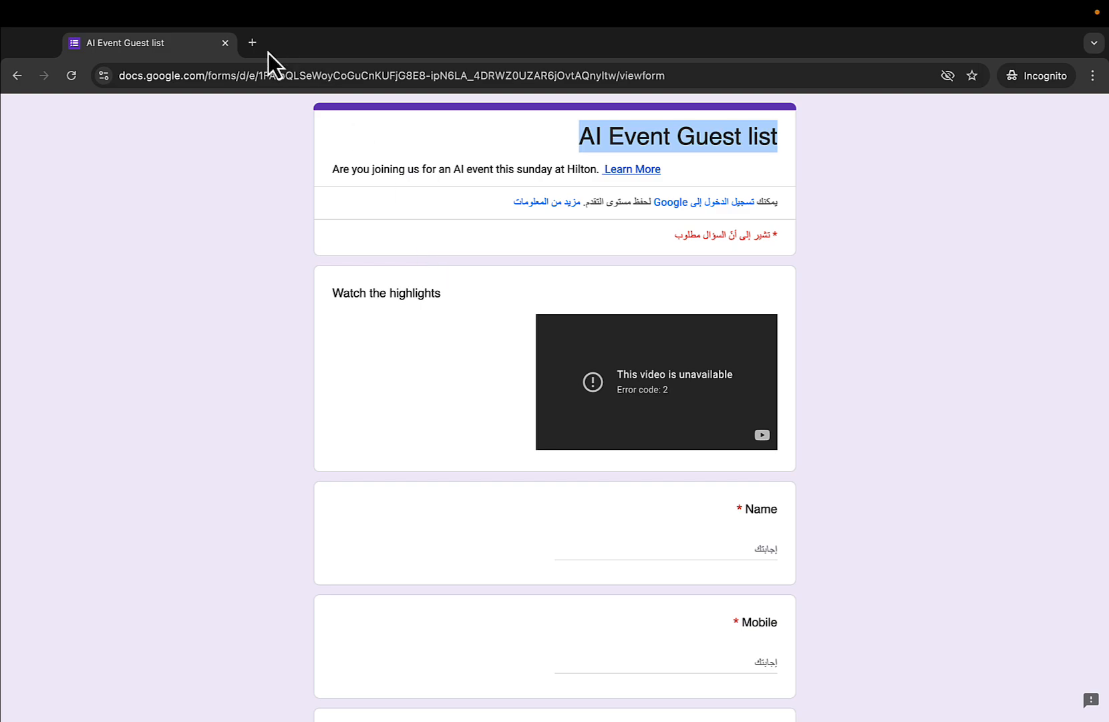
Close the Incognito window and load the short link in a new regular tab
{"action": "left_click", "coordinate": [227, 45]}
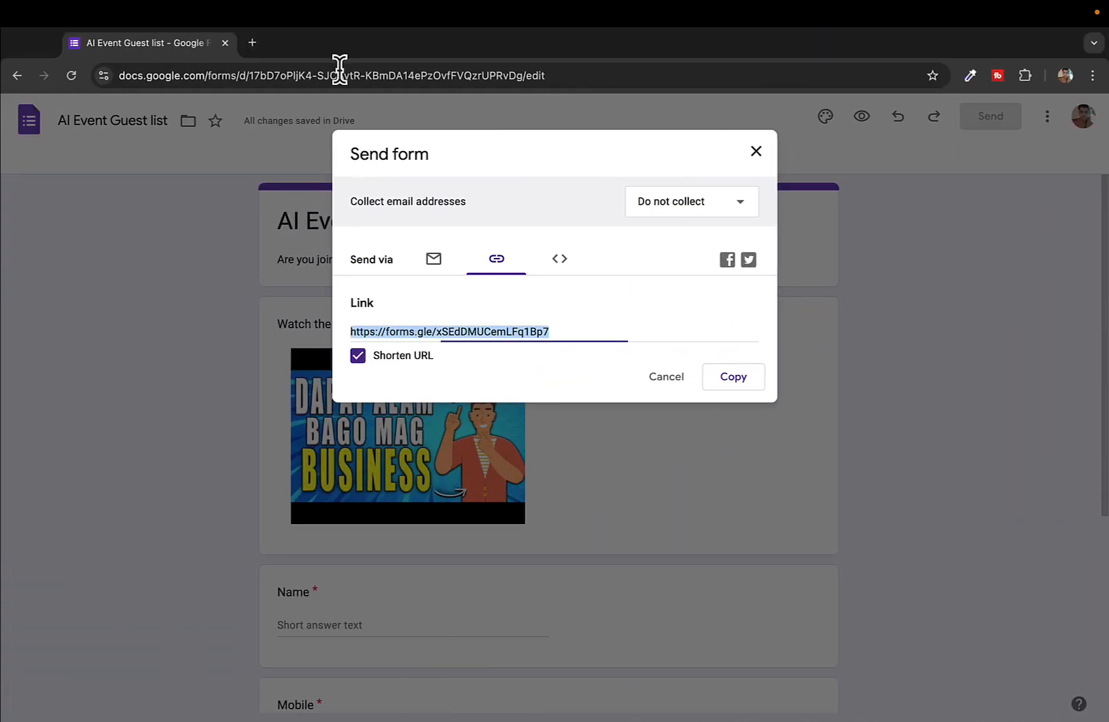
{"action": "left_click", "coordinate": [253, 46]}
{"action": "key", "text": "super+v"}
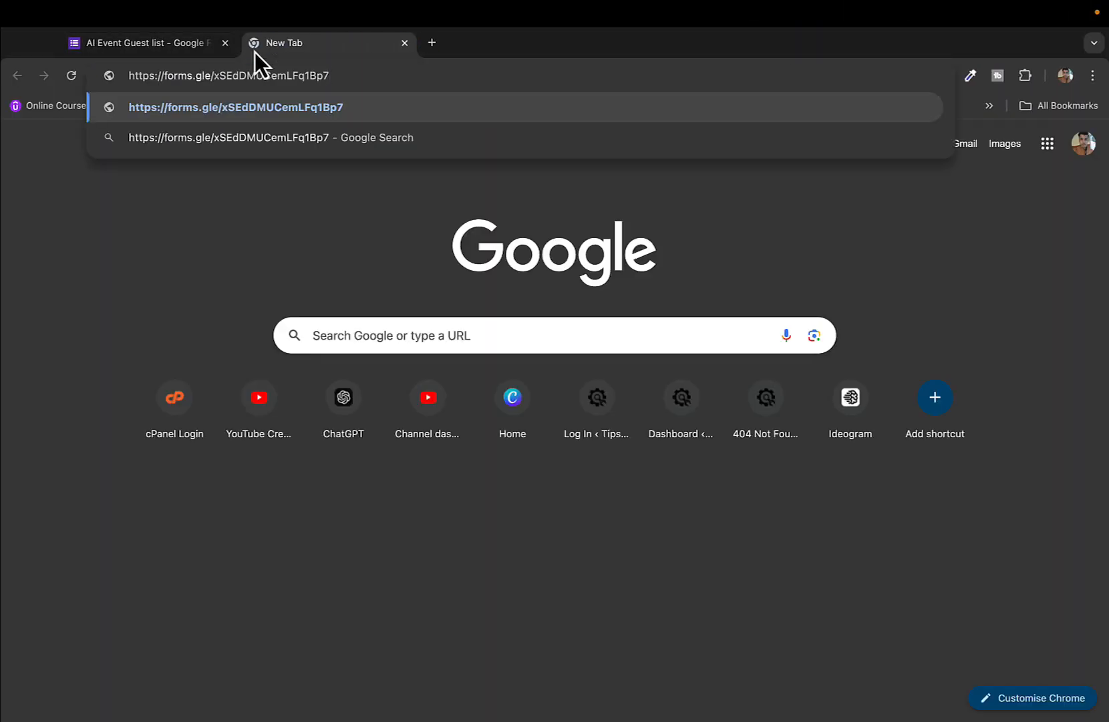
{"action": "key", "text": "Return"}
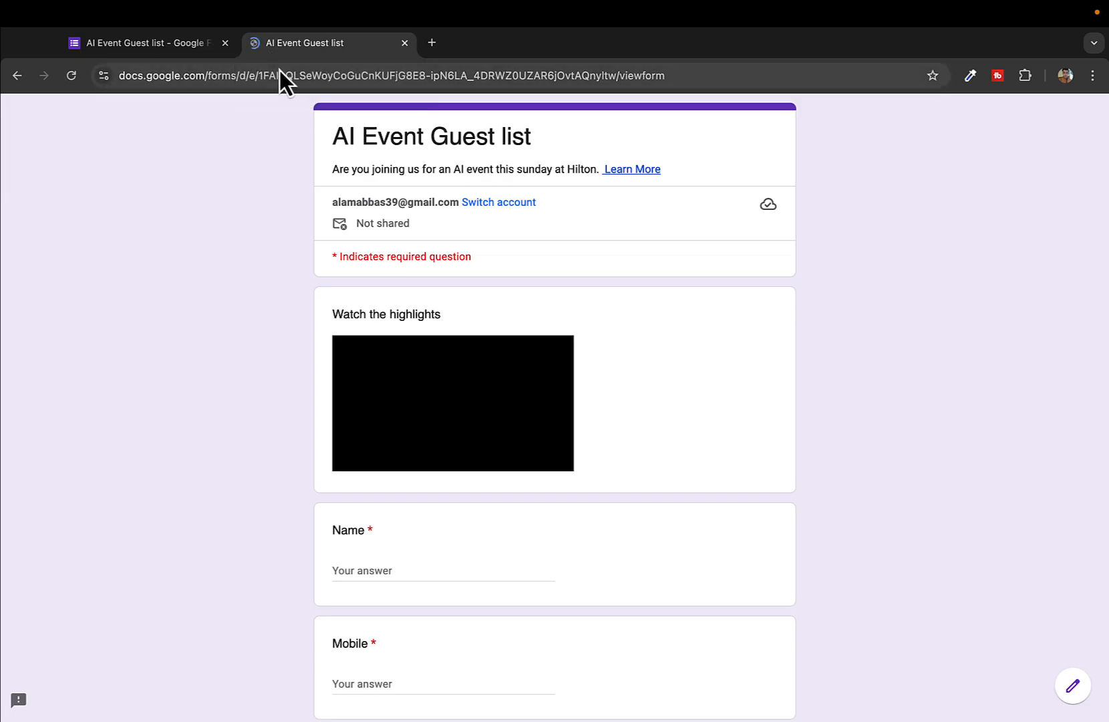
{"action": "scroll", "coordinate": [454, 283], "scroll_direction": "down", "scroll_amount": 2}
{"action": "scroll", "coordinate": [455, 285], "scroll_direction": "up", "scroll_amount": 3}
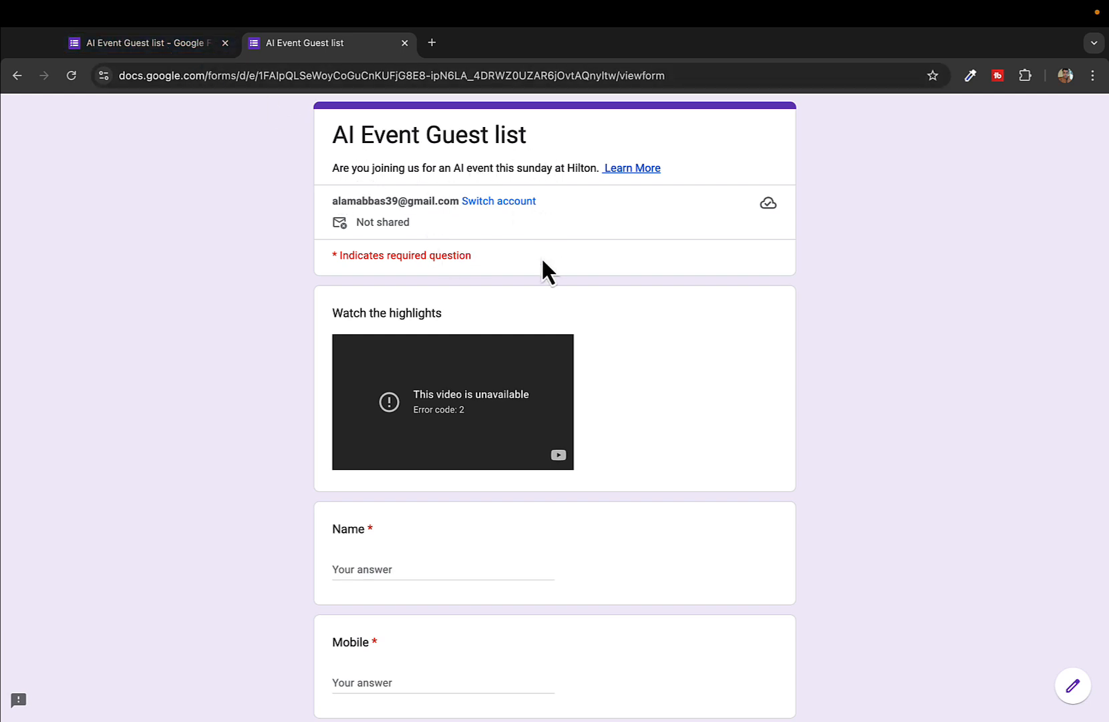
{"action": "scroll", "coordinate": [542, 257], "scroll_direction": "down", "scroll_amount": 1}
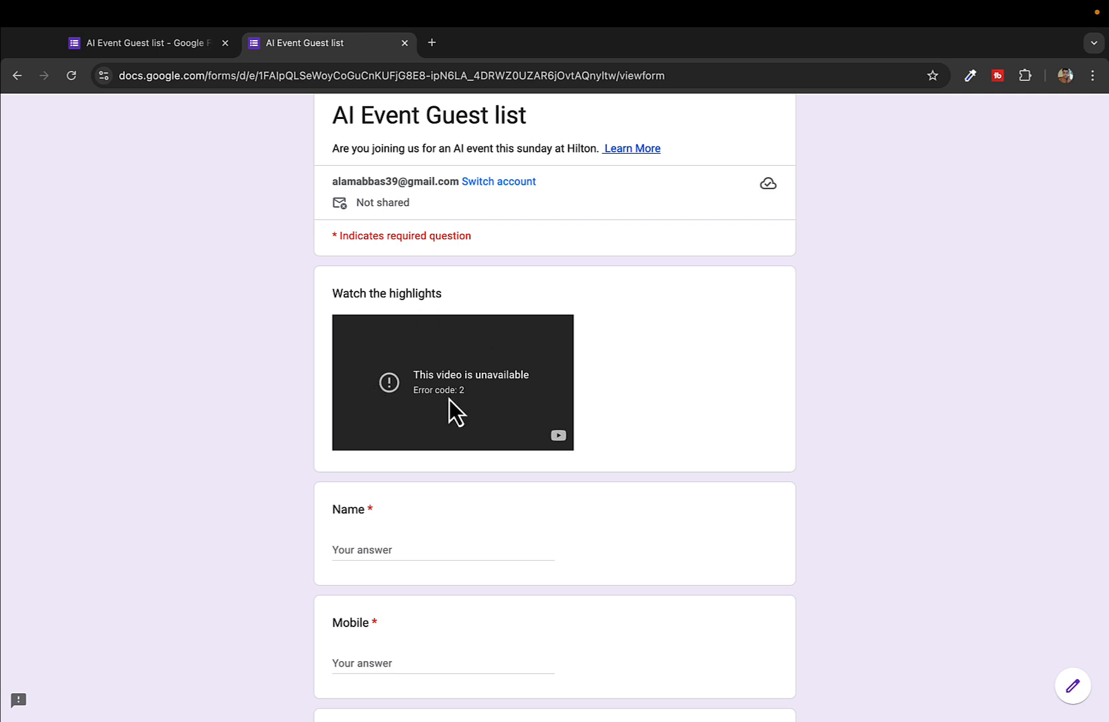
{"action": "scroll", "coordinate": [448, 397], "scroll_direction": "down", "scroll_amount": 5}
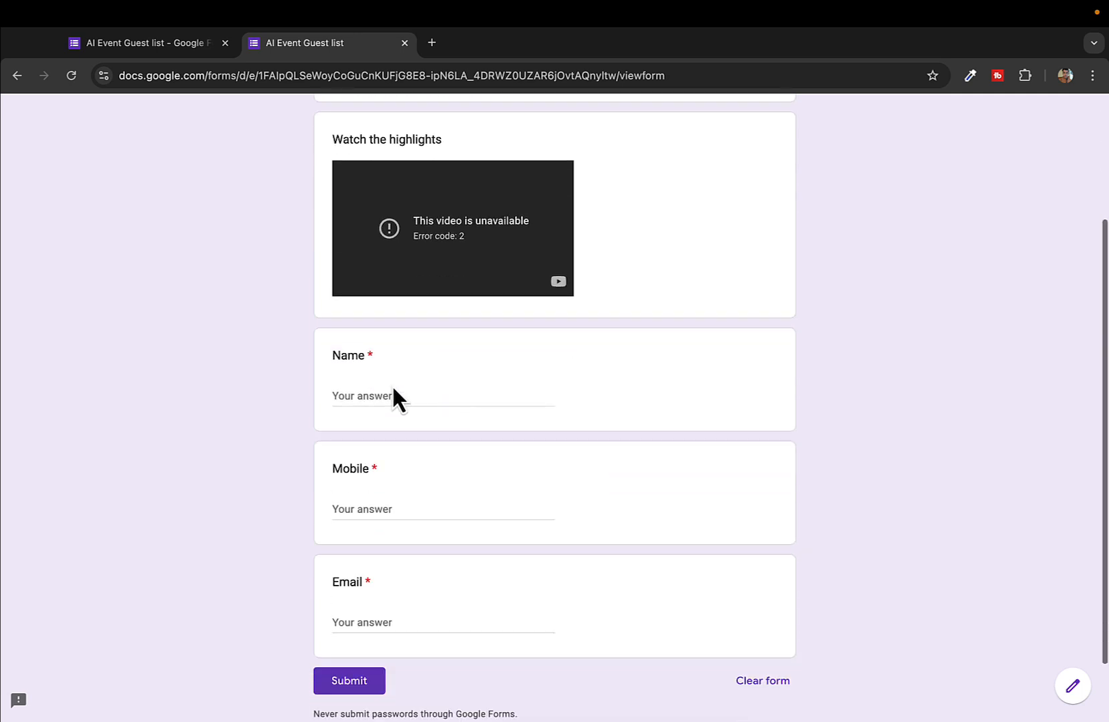
Fill in a test name, mobile number and e-mail address, then submit the response
{"action": "left_click", "coordinate": [391, 394]}
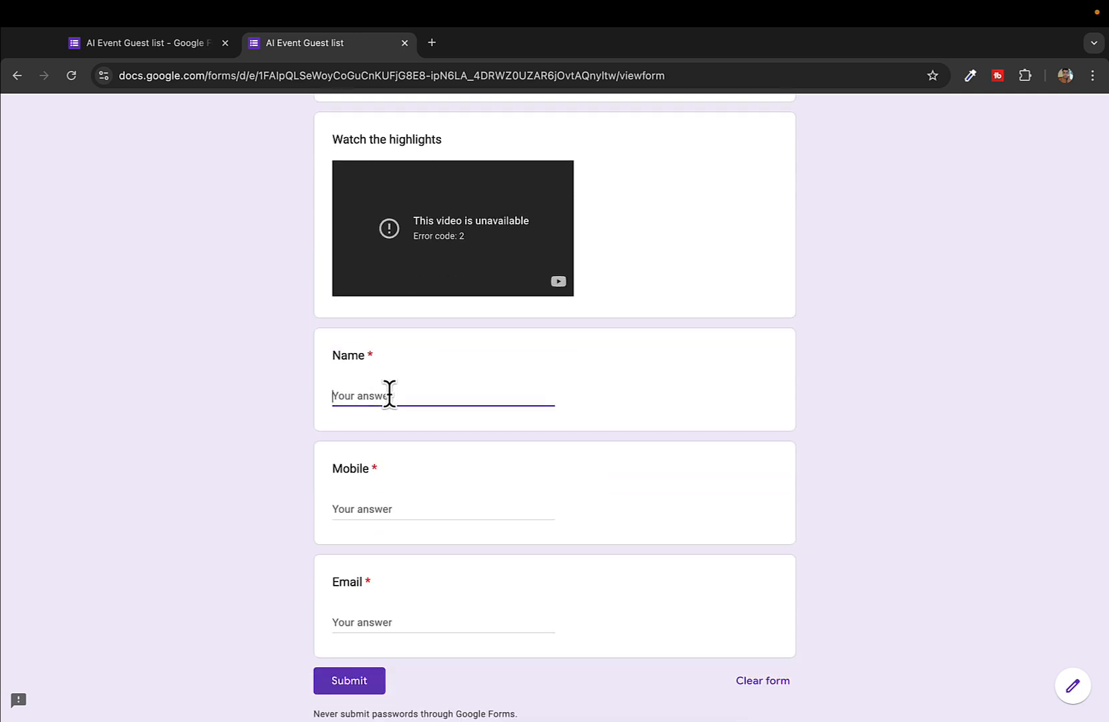
{"action": "key", "text": "Tab"}
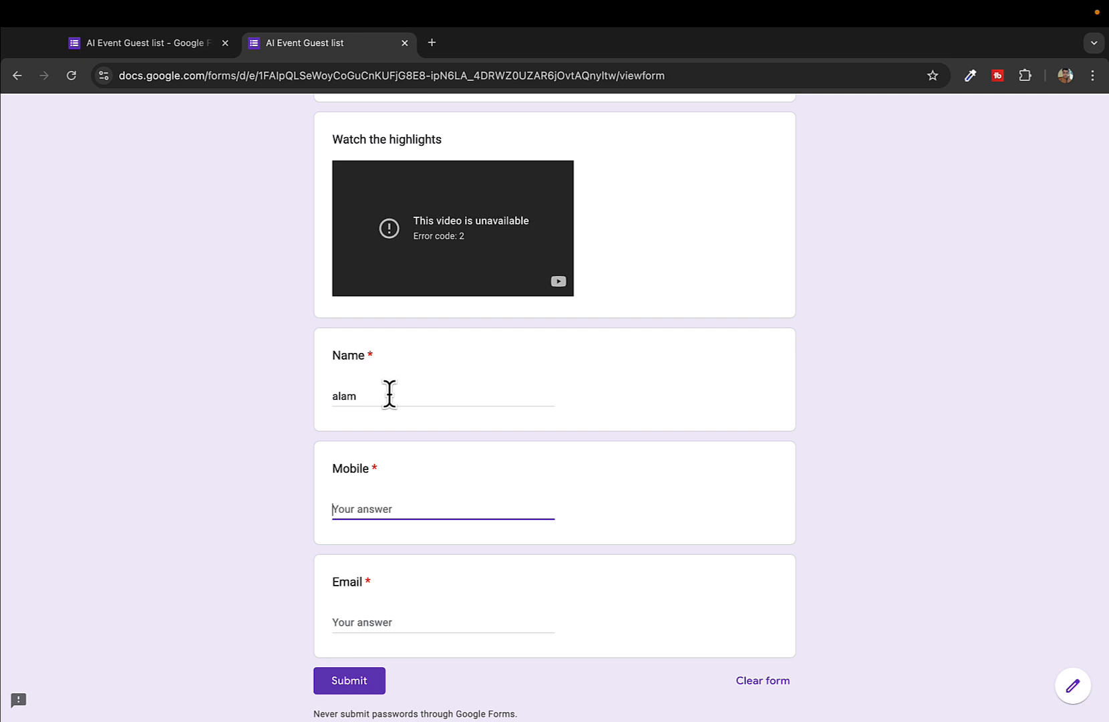
{"action": "left_click", "coordinate": [367, 622]}
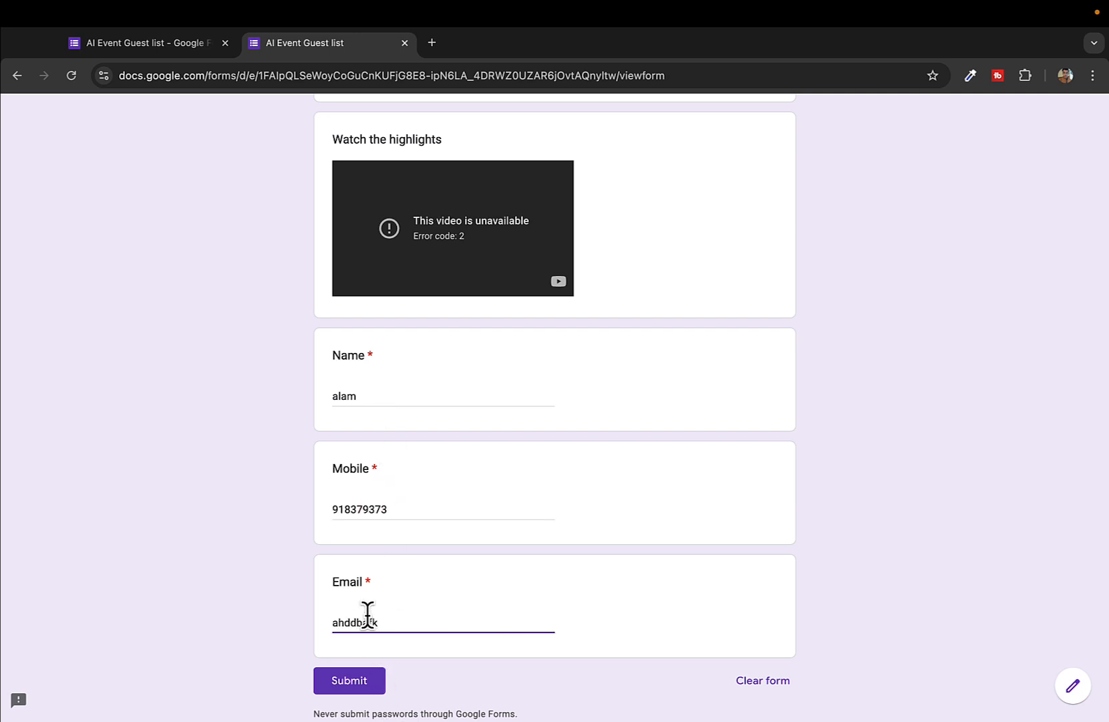
{"action": "left_click", "coordinate": [359, 676]}
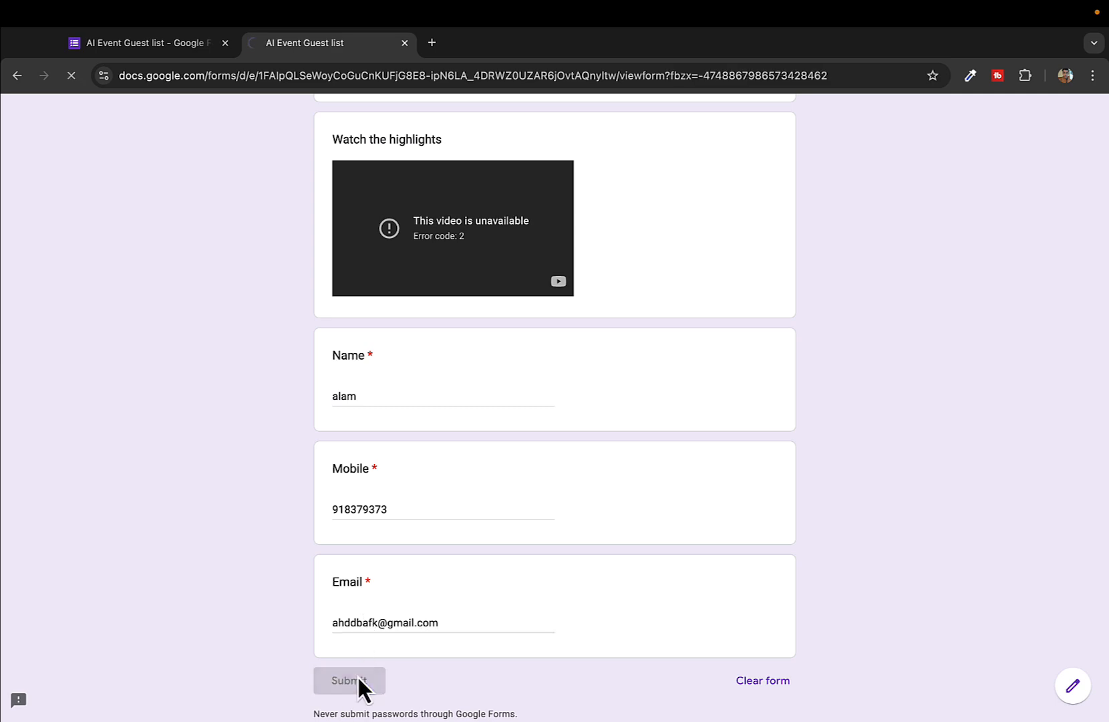
Close the submitted-form tab and the Send form dialog, then view the 1-response summary
{"action": "left_click", "coordinate": [403, 42]}
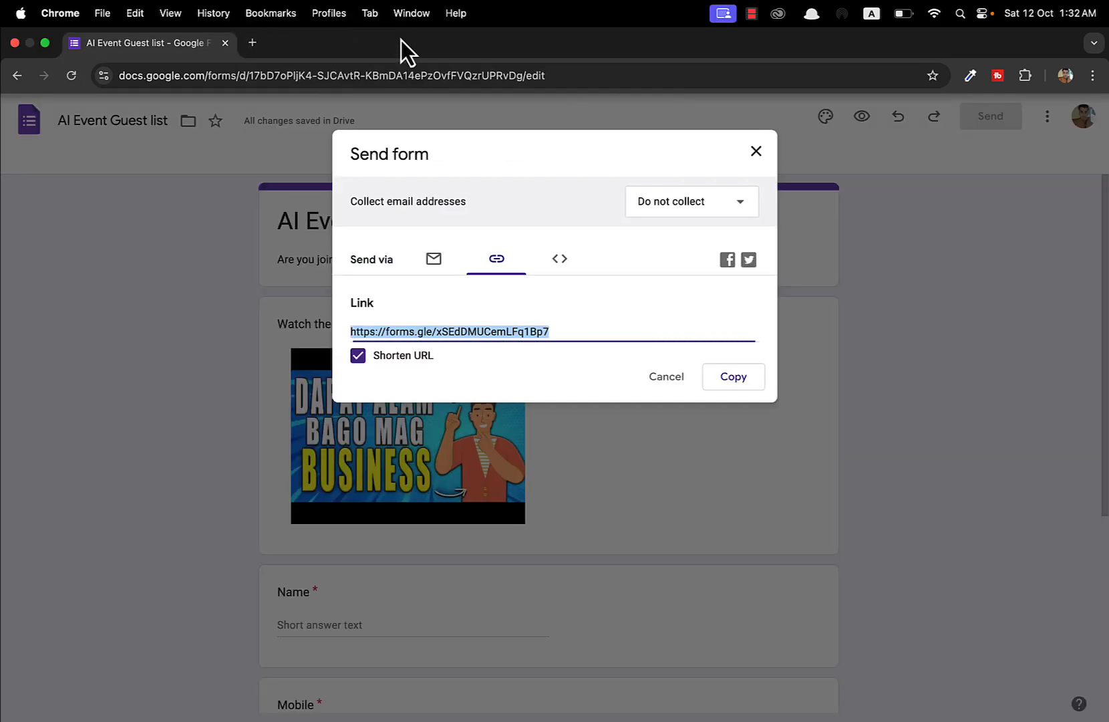
{"action": "left_click", "coordinate": [757, 153]}
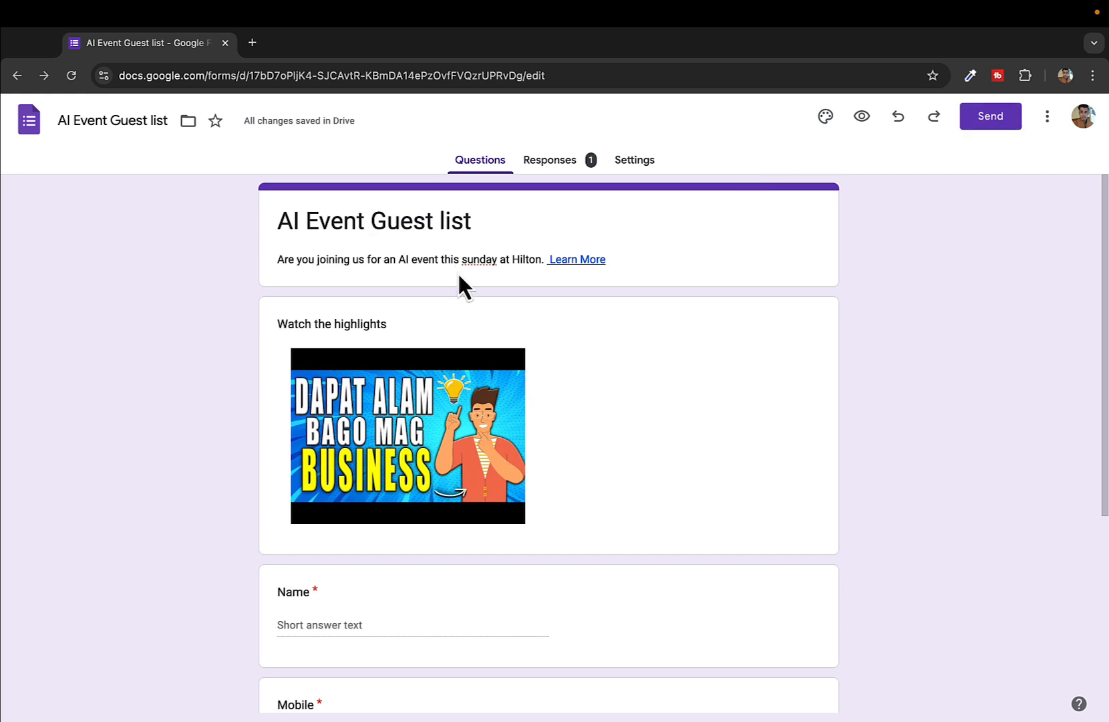
{"action": "left_click", "coordinate": [537, 163]}
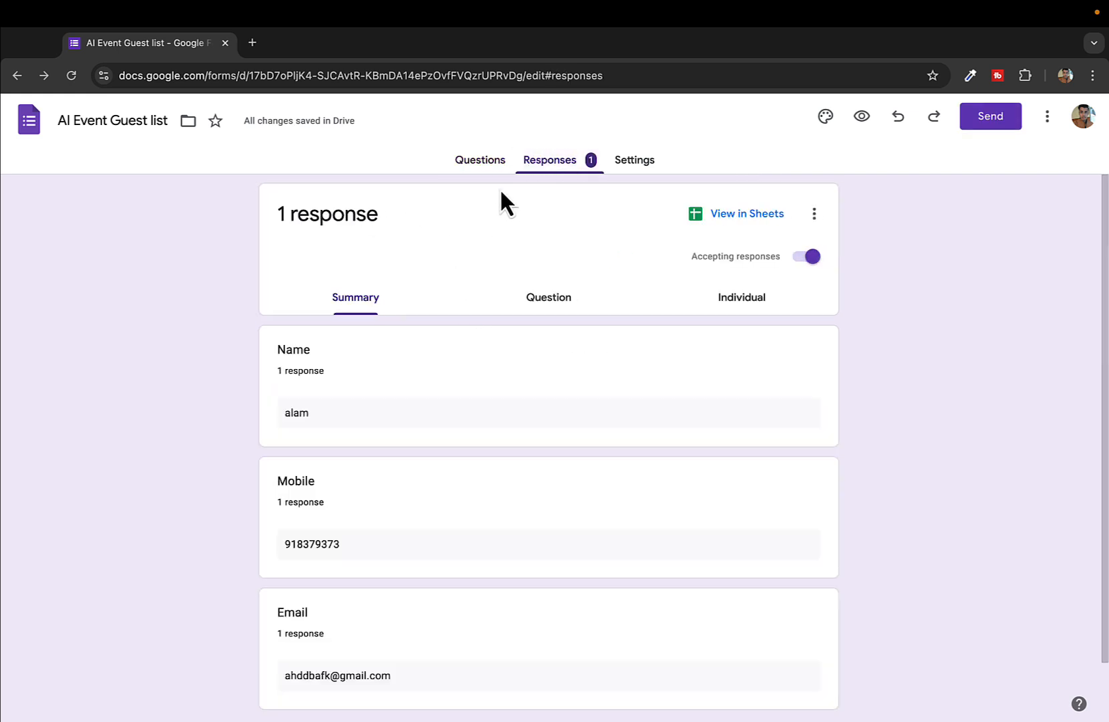
{"action": "scroll", "coordinate": [361, 495], "scroll_direction": "down", "scroll_amount": 1}
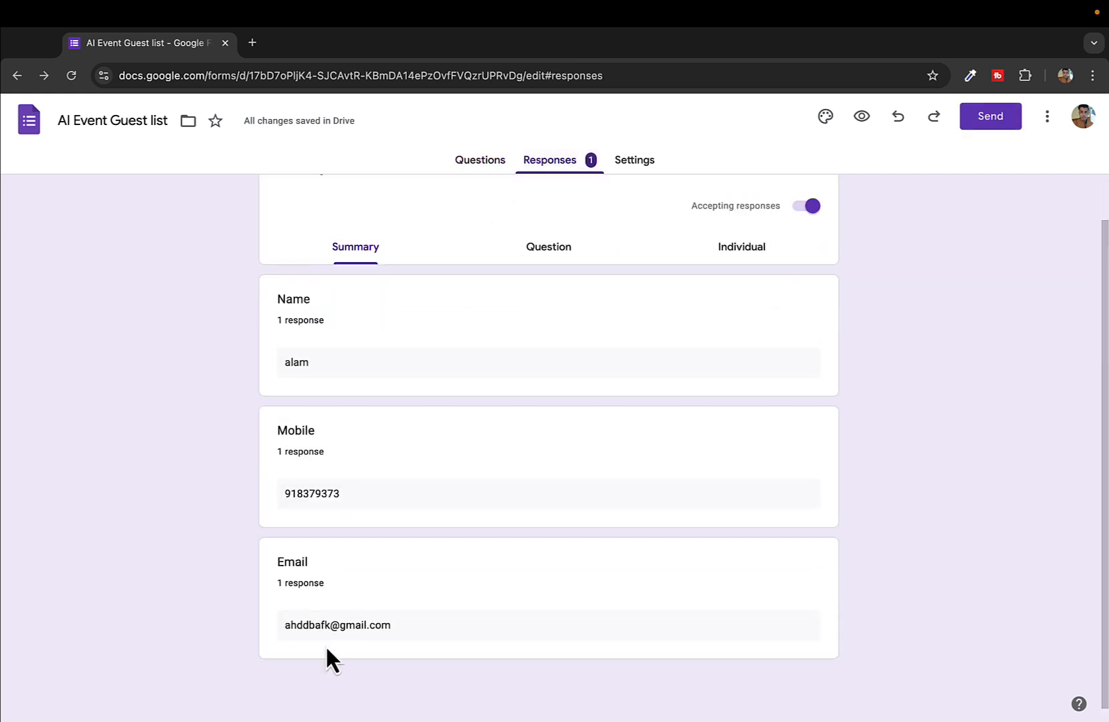
{"action": "scroll", "coordinate": [371, 528], "scroll_direction": "up", "scroll_amount": 1}
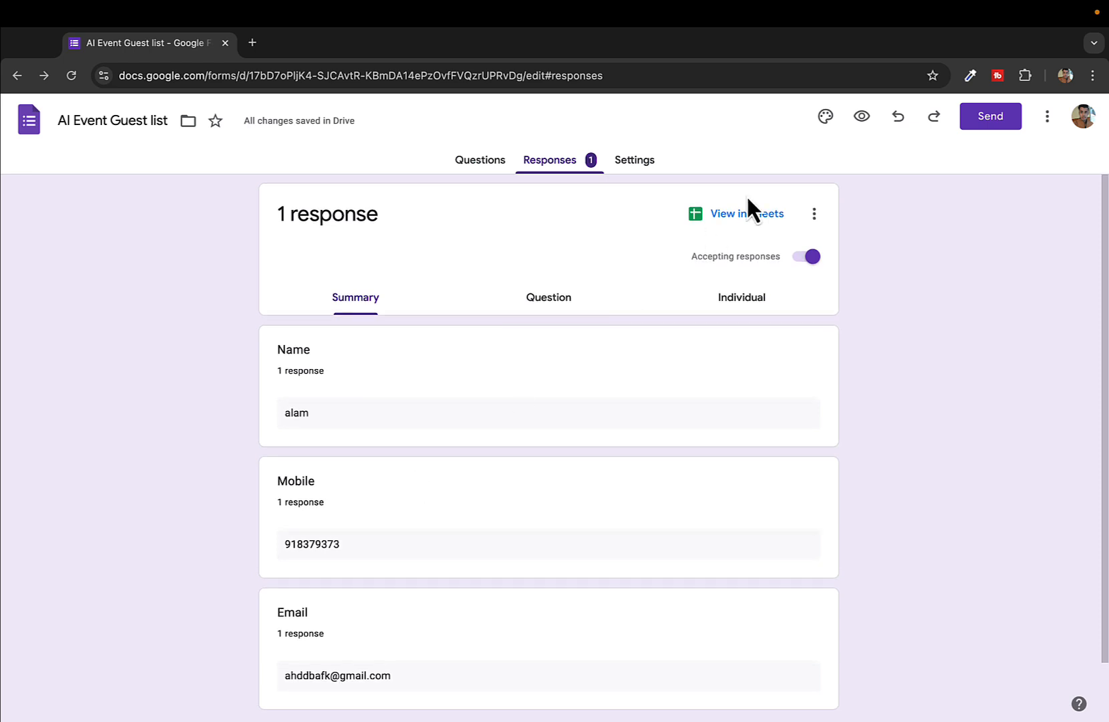
{"action": "left_click", "coordinate": [737, 211]}
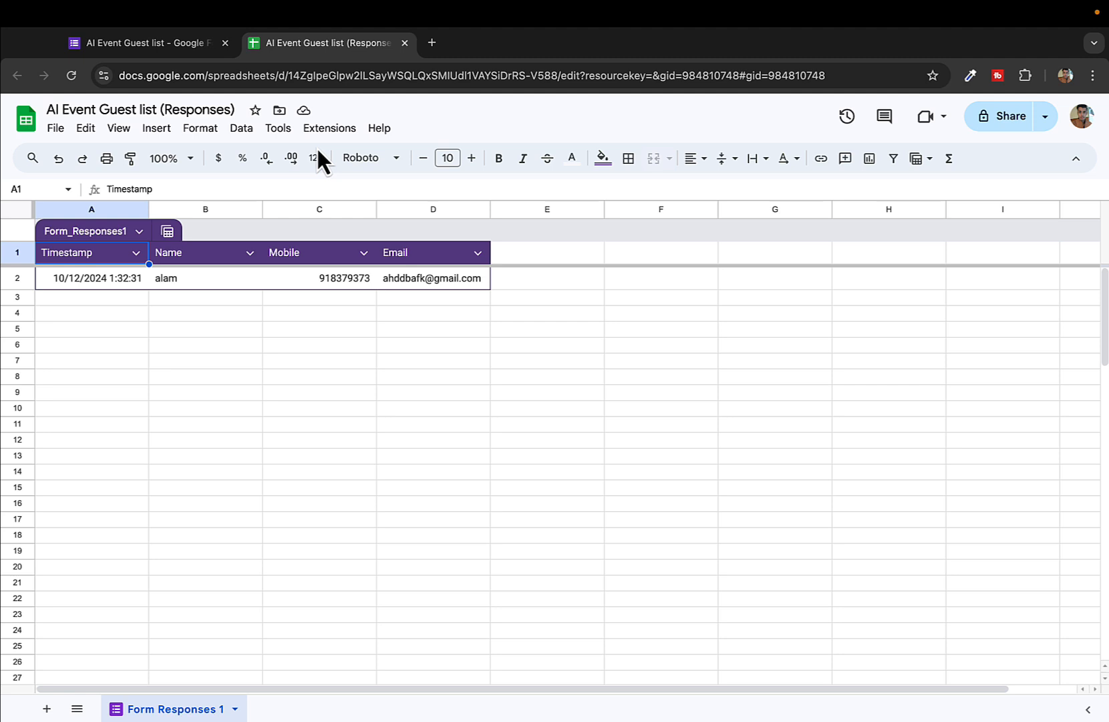
{"action": "left_click", "coordinate": [408, 42]}
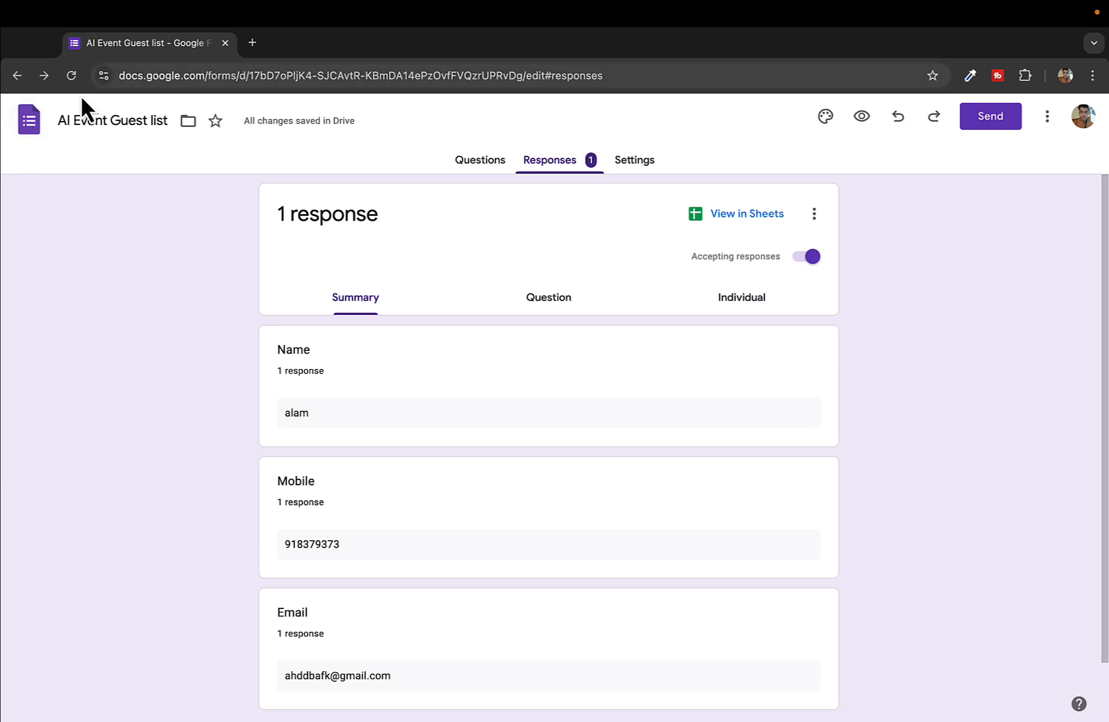
Reopen AI Event Guest list from the Forms home page and view its responses in Sheets
{"action": "left_click", "coordinate": [37, 128]}
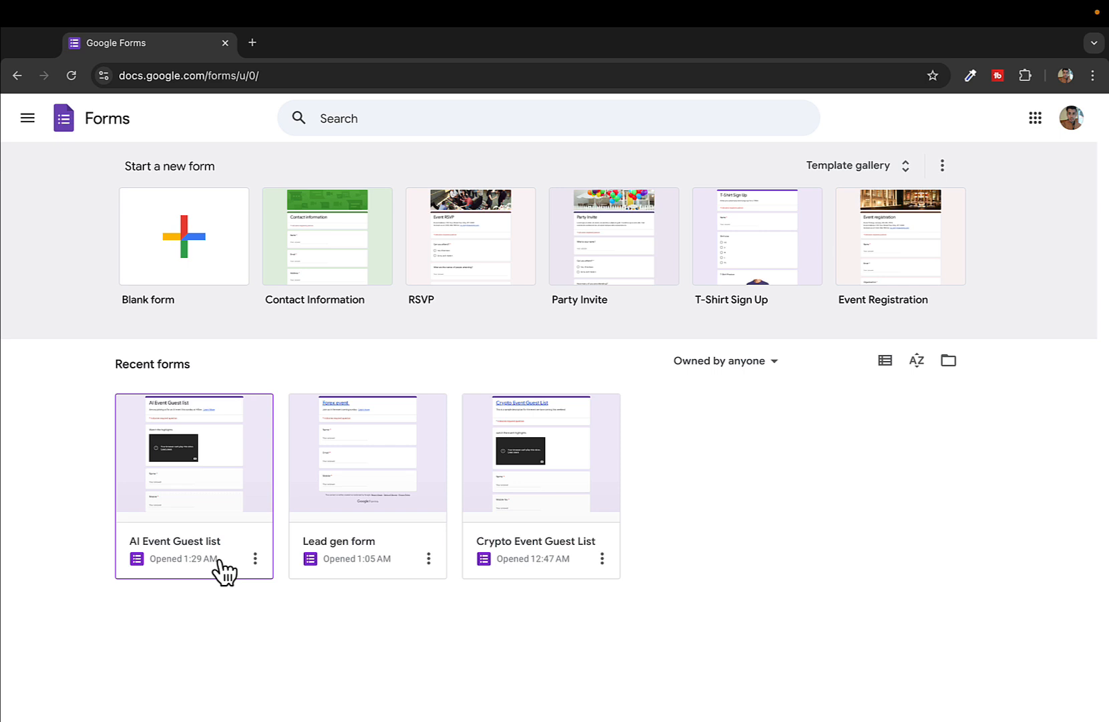
{"action": "left_click", "coordinate": [221, 457]}
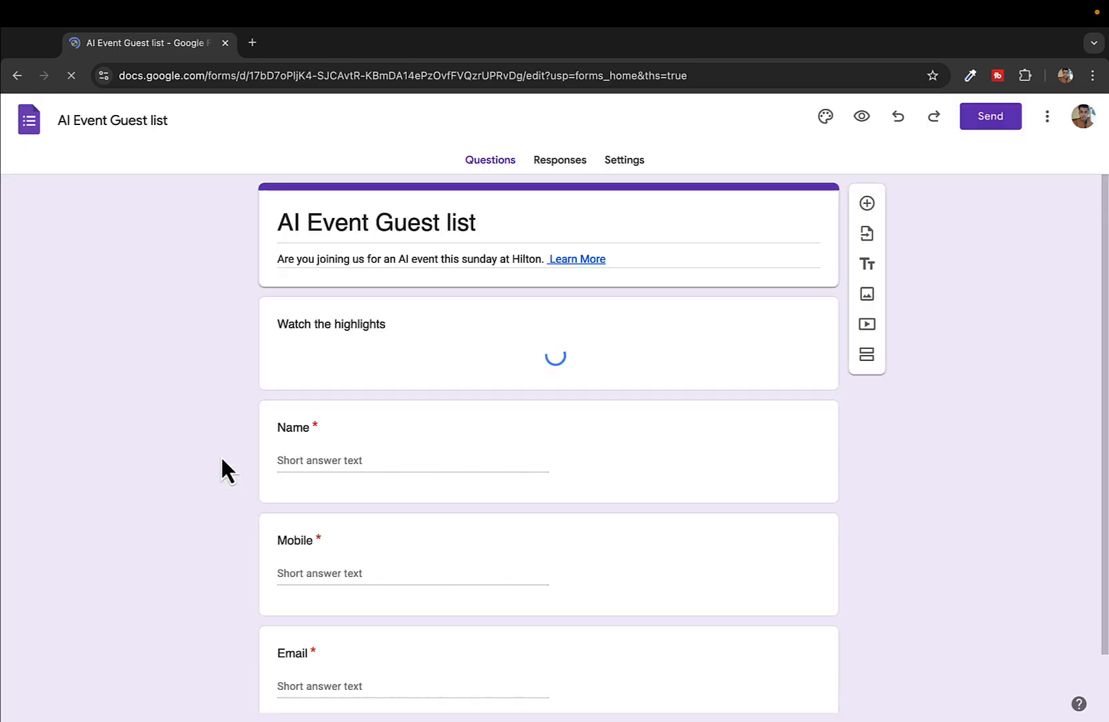
{"action": "left_click", "coordinate": [565, 165]}
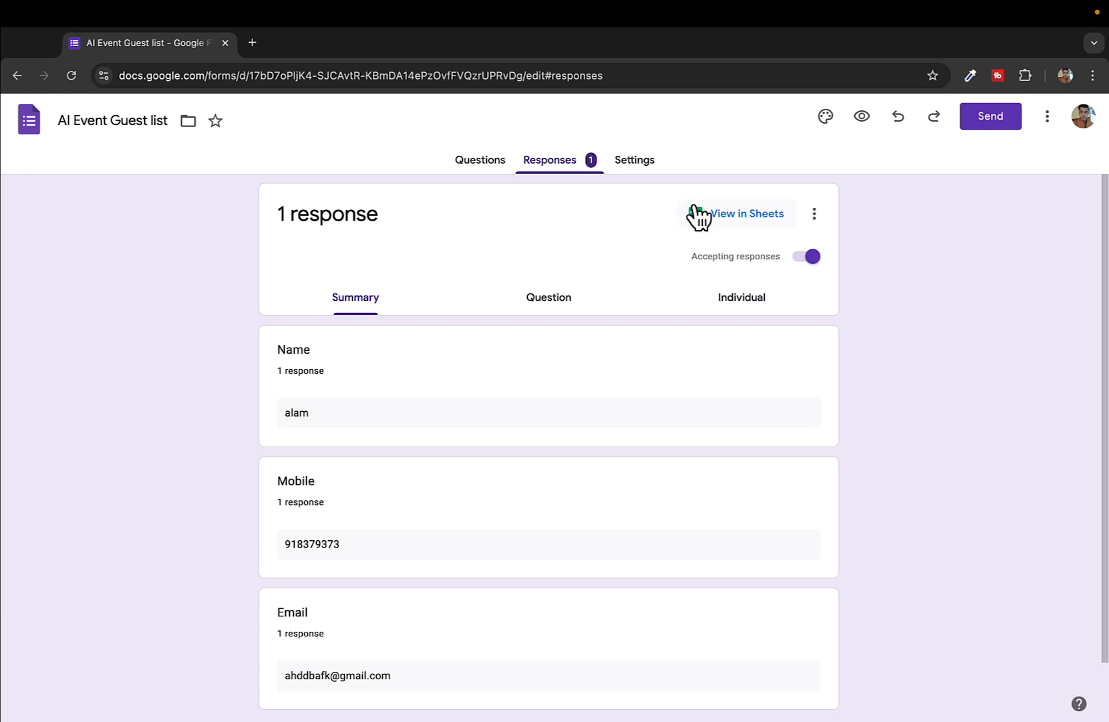
{"action": "left_click", "coordinate": [698, 215]}
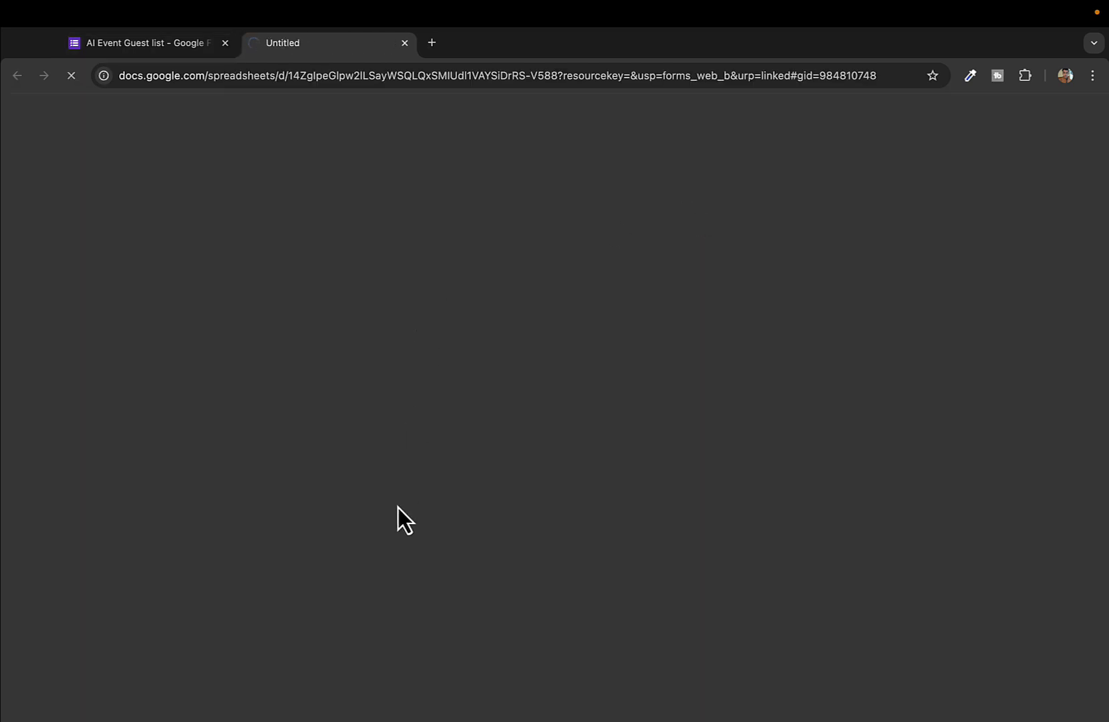